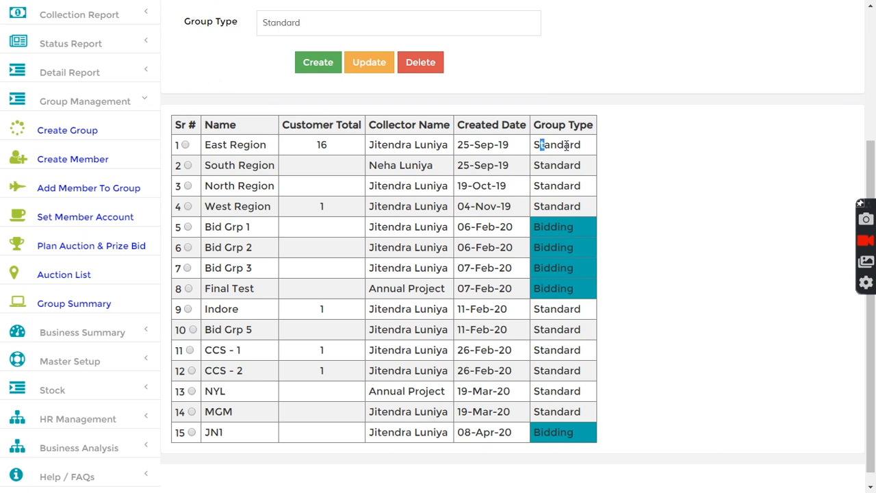
Step: Review the groups table and load row 15, bidding group JN1, into the Group Entry Form
{"action": "left_click_drag", "start_coordinate": [534, 168], "coordinate": [577, 171]}
{"action": "left_click", "coordinate": [552, 183]}
{"action": "left_click_drag", "start_coordinate": [541, 228], "coordinate": [580, 230]}
{"action": "scroll", "coordinate": [198, 191], "scroll_direction": "up", "scroll_amount": 3}
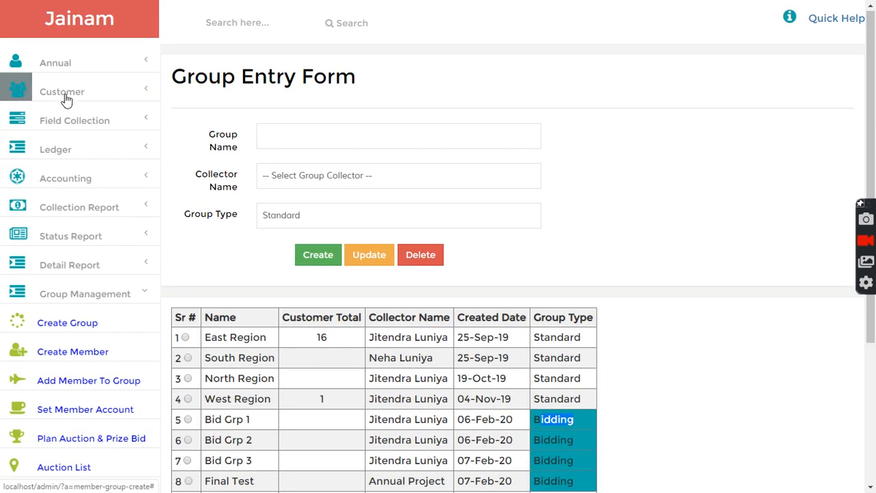
{"action": "left_click", "coordinate": [66, 100]}
{"action": "left_click", "coordinate": [60, 94]}
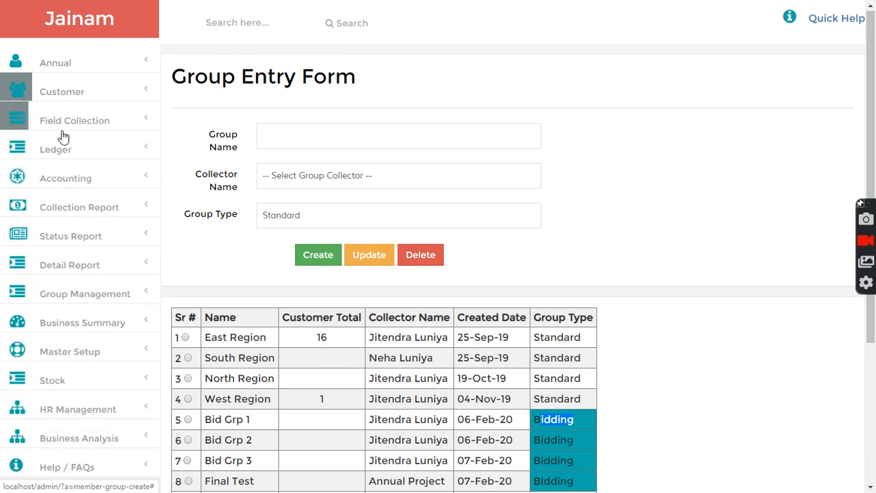
{"action": "scroll", "coordinate": [559, 265], "scroll_direction": "down", "scroll_amount": 3}
{"action": "left_click", "coordinate": [660, 235]}
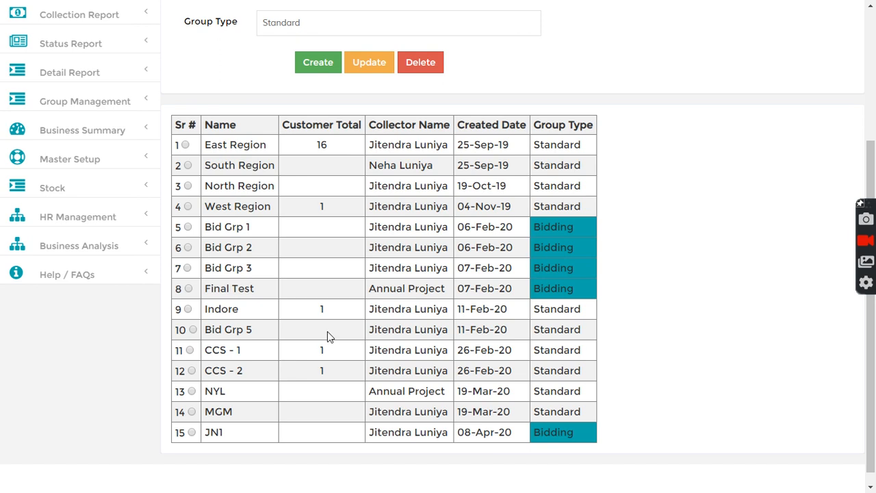
{"action": "scroll", "coordinate": [287, 377], "scroll_direction": "down", "scroll_amount": 1}
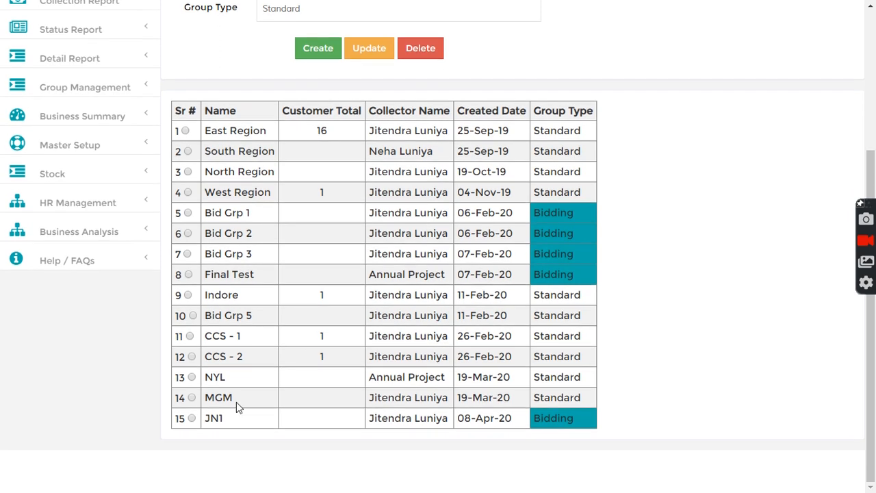
{"action": "left_click", "coordinate": [192, 419]}
{"action": "scroll", "coordinate": [473, 198], "scroll_direction": "up", "scroll_amount": 3}
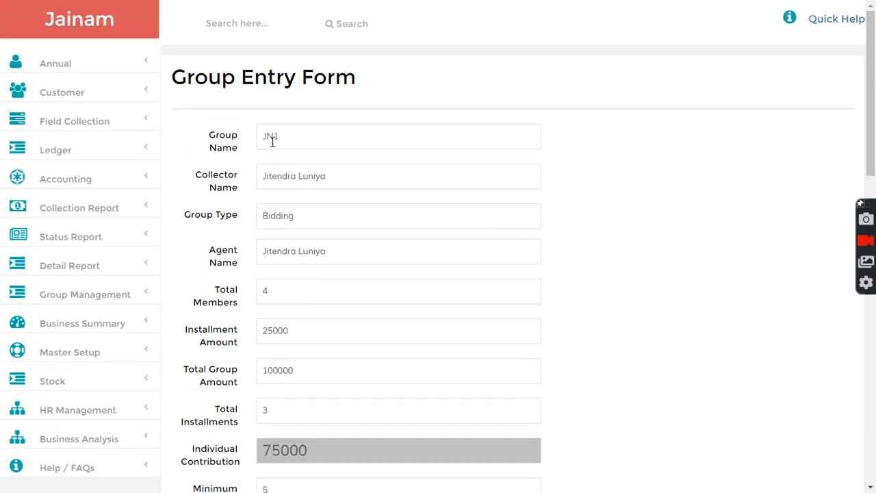
{"action": "left_click", "coordinate": [661, 188]}
{"action": "scroll", "coordinate": [632, 265], "scroll_direction": "down", "scroll_amount": 3}
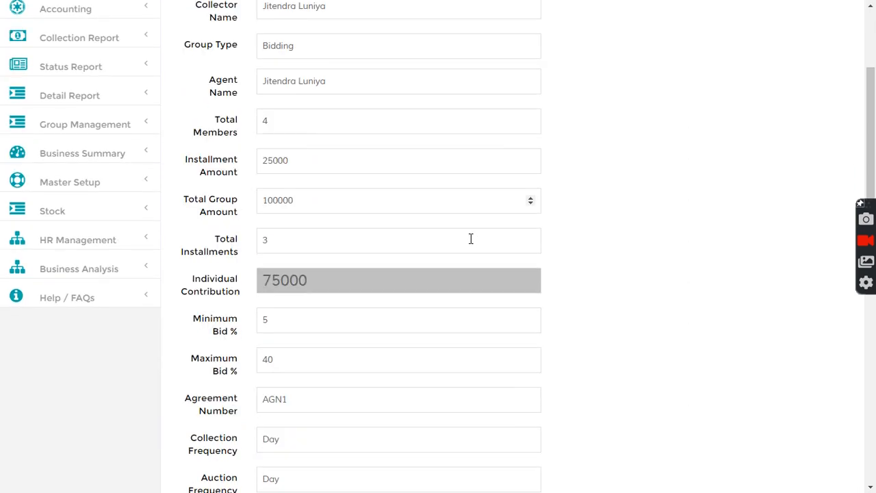
{"action": "key", "text": "Tab"}
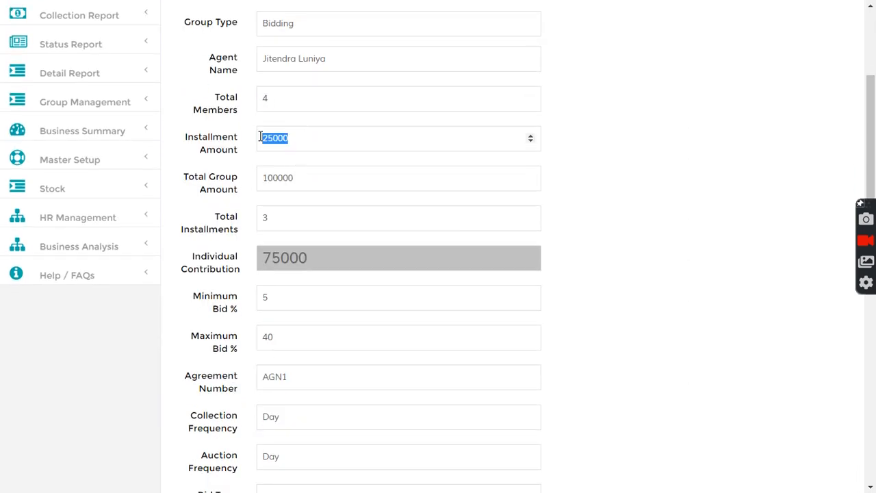
{"action": "left_click", "coordinate": [563, 174]}
{"action": "double_click", "coordinate": [301, 178]}
{"action": "left_click", "coordinate": [588, 211]}
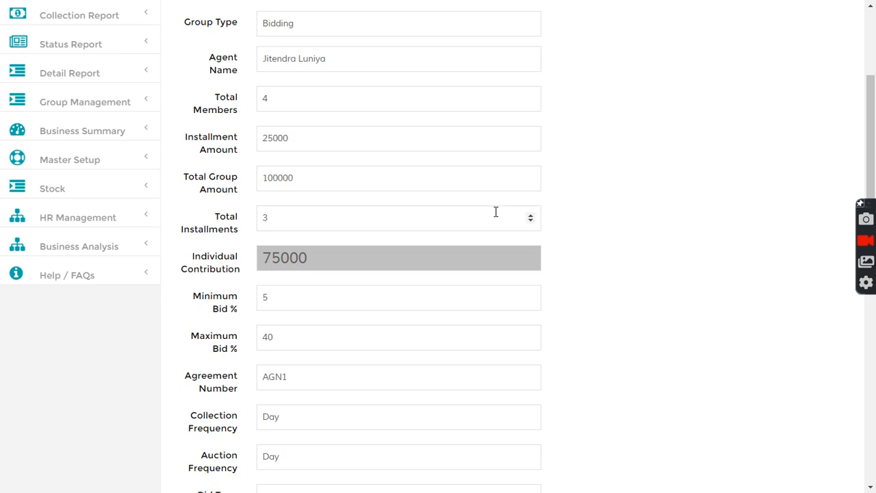
{"action": "double_click", "coordinate": [300, 189]}
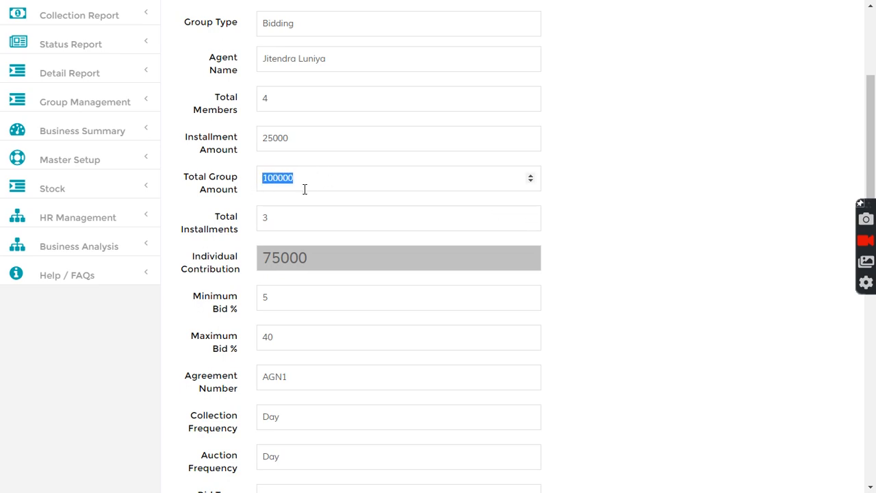
{"action": "left_click", "coordinate": [311, 178]}
{"action": "left_click_drag", "start_coordinate": [314, 178], "coordinate": [257, 179]}
{"action": "left_click", "coordinate": [594, 210]}
{"action": "left_click_drag", "start_coordinate": [297, 225], "coordinate": [249, 223]}
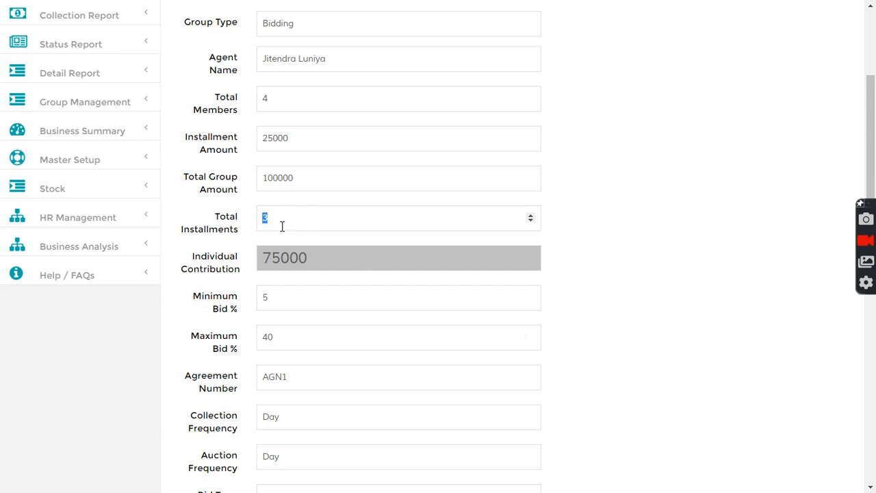
{"action": "left_click_drag", "start_coordinate": [311, 257], "coordinate": [335, 266]}
{"action": "left_click", "coordinate": [260, 262]}
{"action": "left_click", "coordinate": [580, 266]}
{"action": "scroll", "coordinate": [587, 263], "scroll_direction": "down", "scroll_amount": 6}
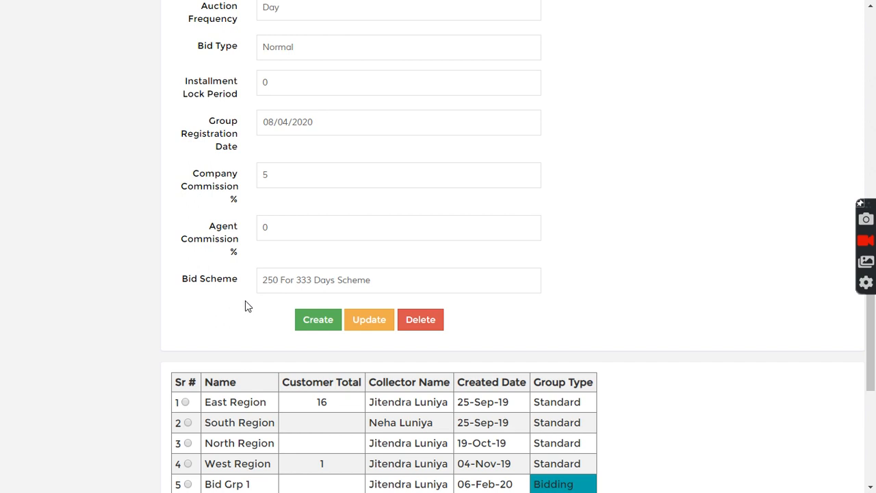
{"action": "left_click", "coordinate": [396, 282]}
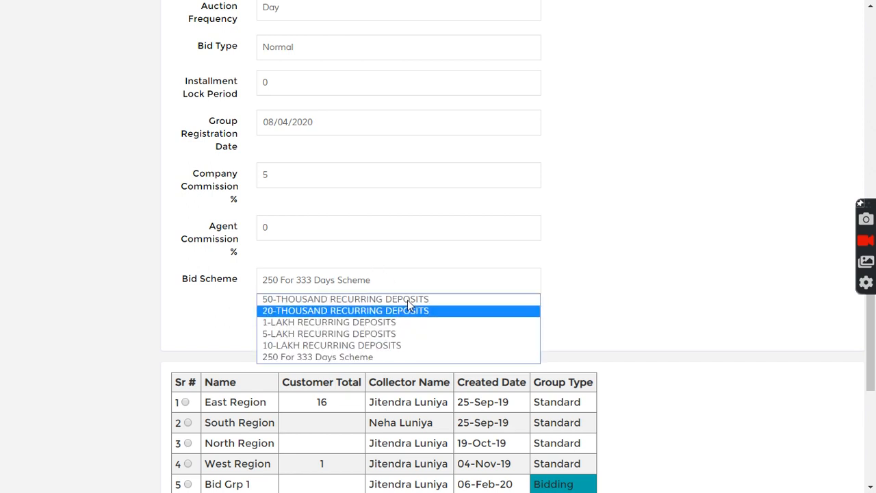
{"action": "left_click", "coordinate": [568, 319]}
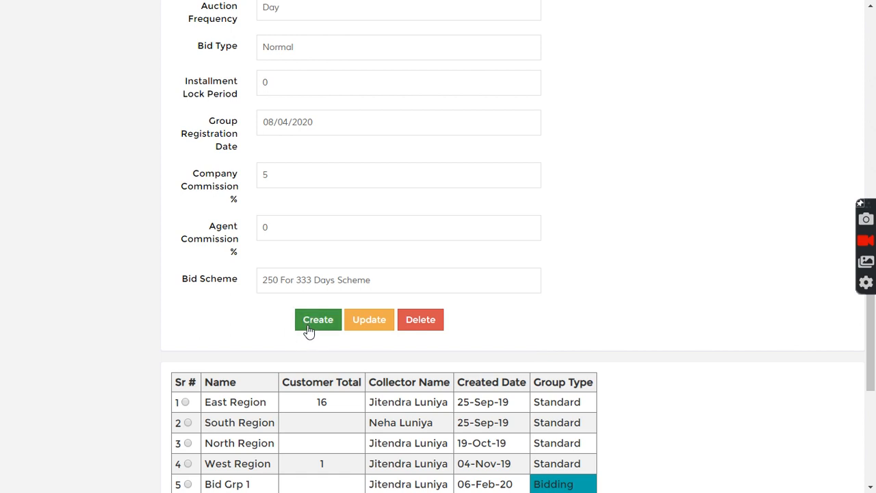
{"action": "scroll", "coordinate": [540, 371], "scroll_direction": "down", "scroll_amount": 3}
{"action": "scroll", "coordinate": [540, 370], "scroll_direction": "down", "scroll_amount": 1}
{"action": "left_click_drag", "start_coordinate": [207, 418], "coordinate": [274, 415]}
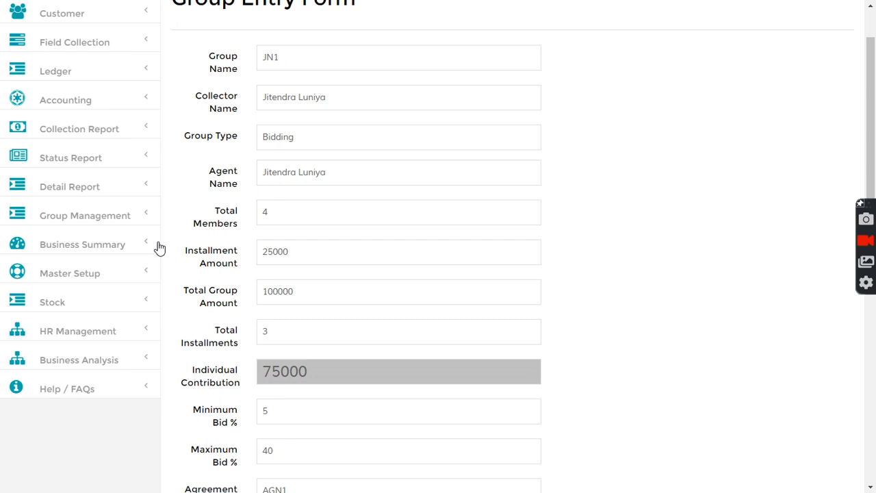
Step: Navigate through Group Management to the page for adding members to a group
{"action": "left_click", "coordinate": [106, 294]}
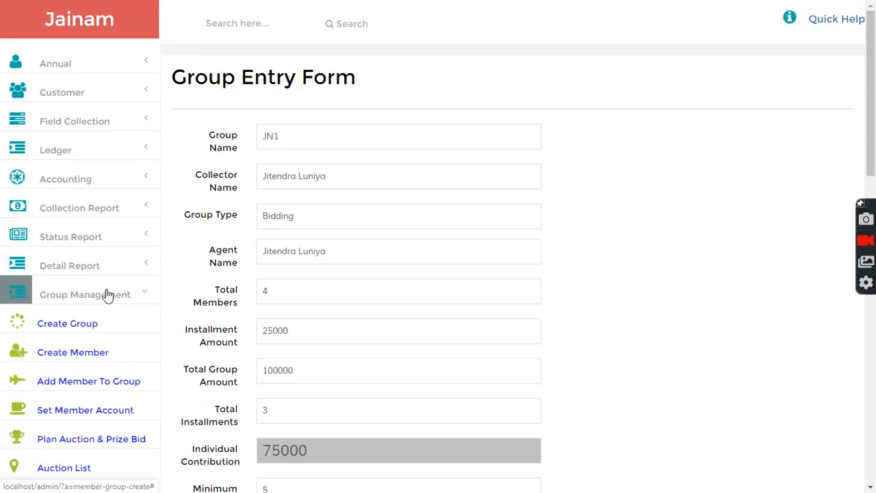
{"action": "scroll", "coordinate": [103, 295], "scroll_direction": "down", "scroll_amount": 2}
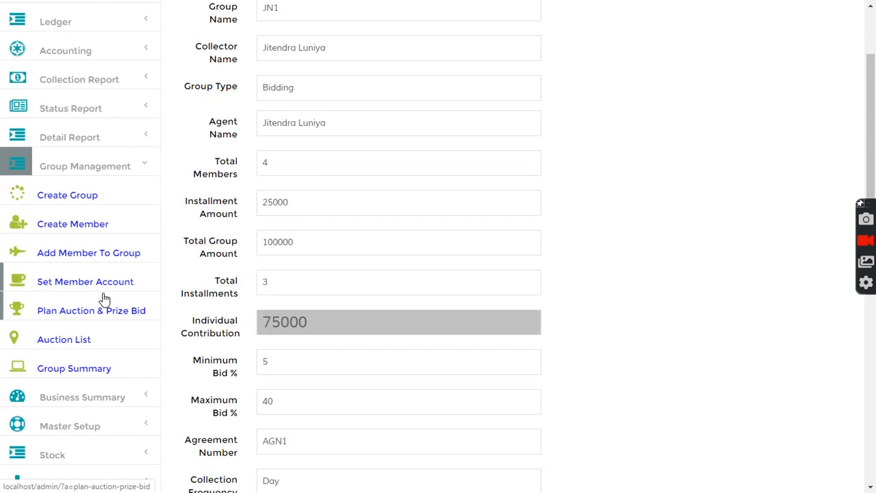
{"action": "left_click", "coordinate": [74, 226]}
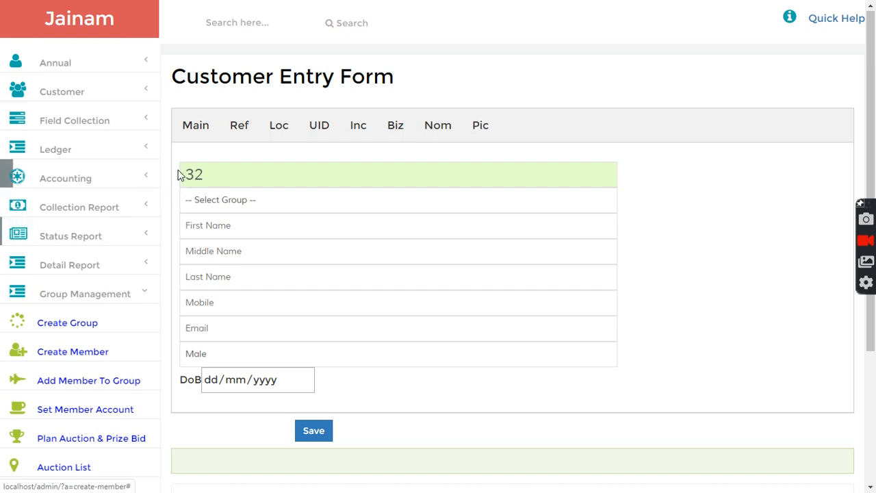
{"action": "scroll", "coordinate": [102, 299], "scroll_direction": "down", "scroll_amount": 3}
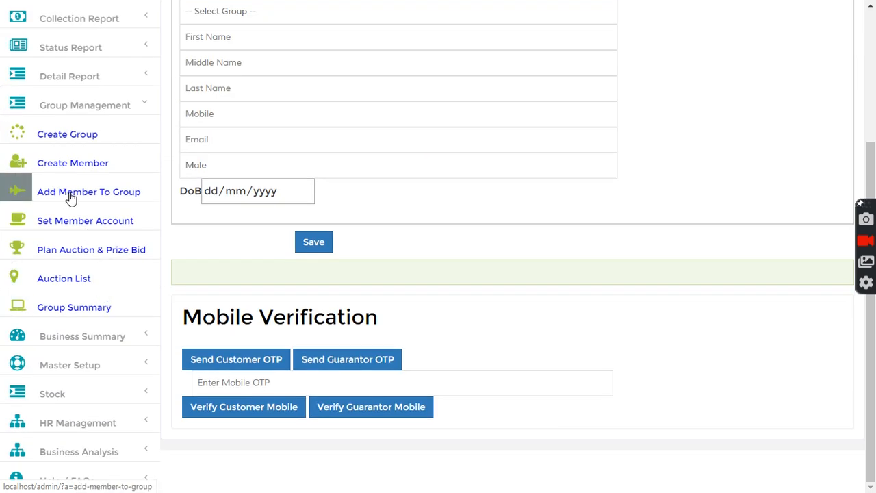
{"action": "left_click", "coordinate": [71, 198]}
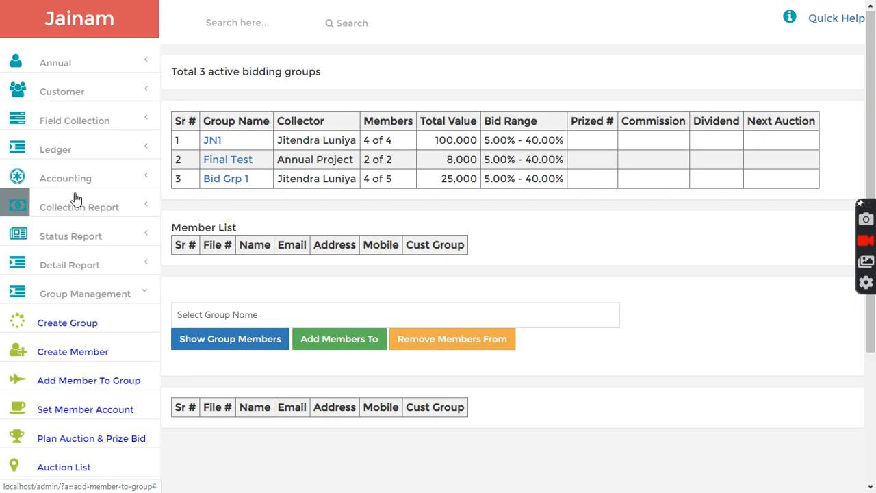
Step: Show group JN1's members, checking the group name list without changing it
{"action": "left_click", "coordinate": [212, 142]}
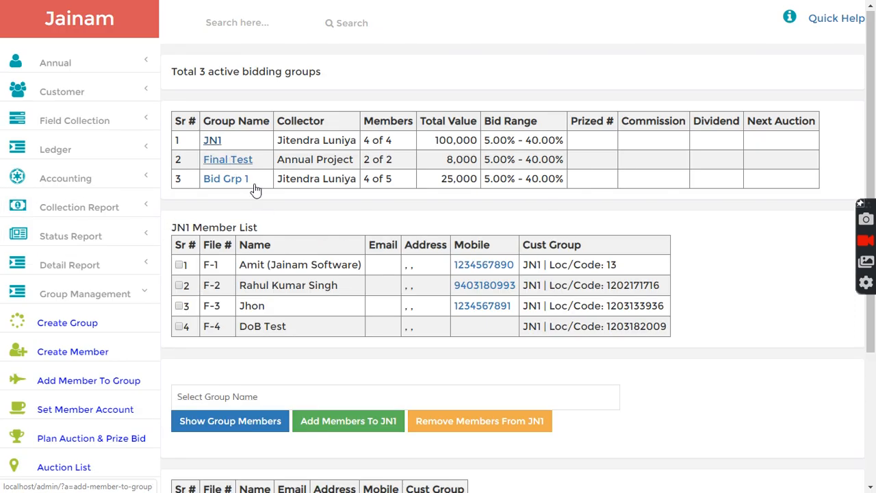
{"action": "scroll", "coordinate": [226, 254], "scroll_direction": "down", "scroll_amount": 2}
{"action": "scroll", "coordinate": [225, 257], "scroll_direction": "down", "scroll_amount": 1}
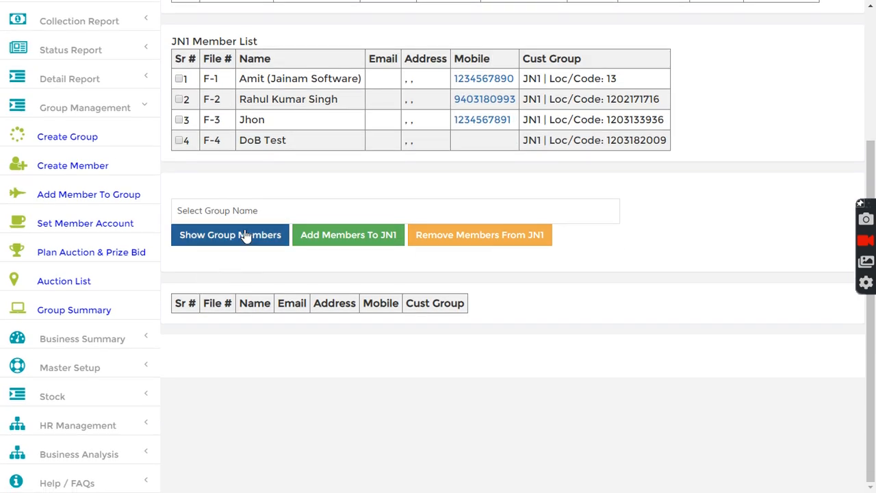
{"action": "left_click", "coordinate": [221, 211]}
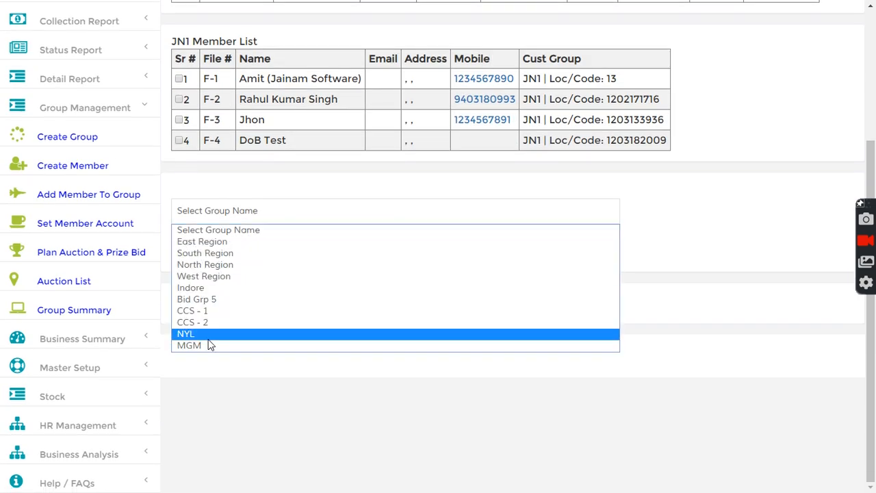
{"action": "left_click", "coordinate": [626, 259]}
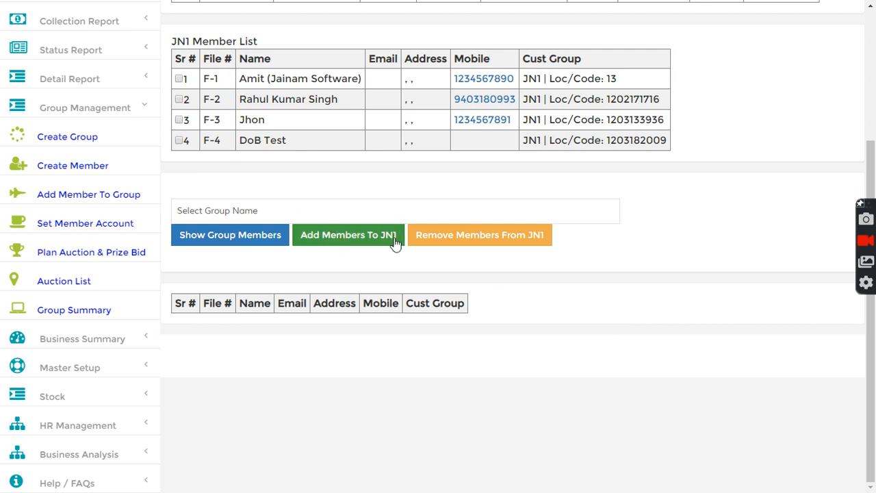
{"action": "scroll", "coordinate": [295, 198], "scroll_direction": "up", "scroll_amount": 2}
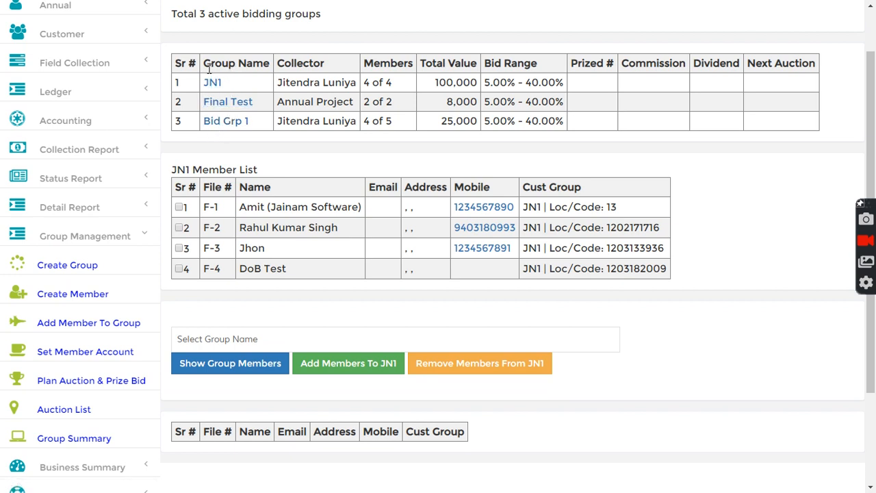
{"action": "scroll", "coordinate": [240, 332], "scroll_direction": "down", "scroll_amount": 1}
{"action": "left_click", "coordinate": [234, 281]}
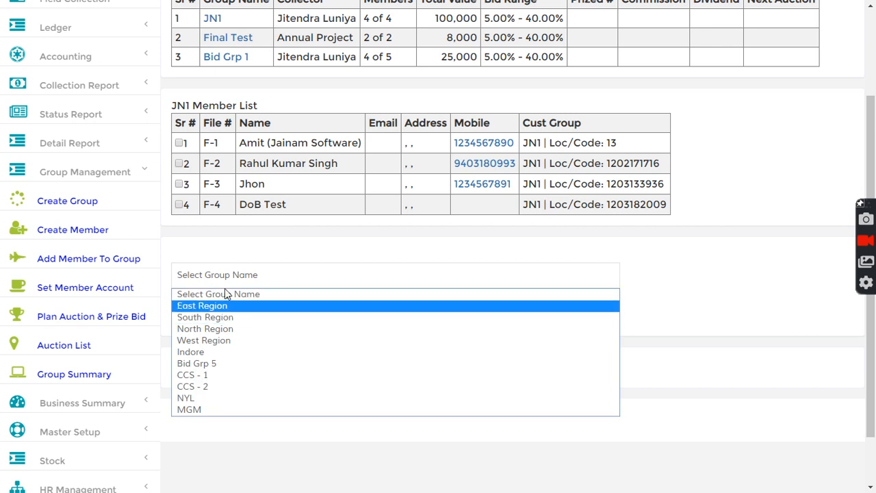
{"action": "left_click", "coordinate": [238, 245]}
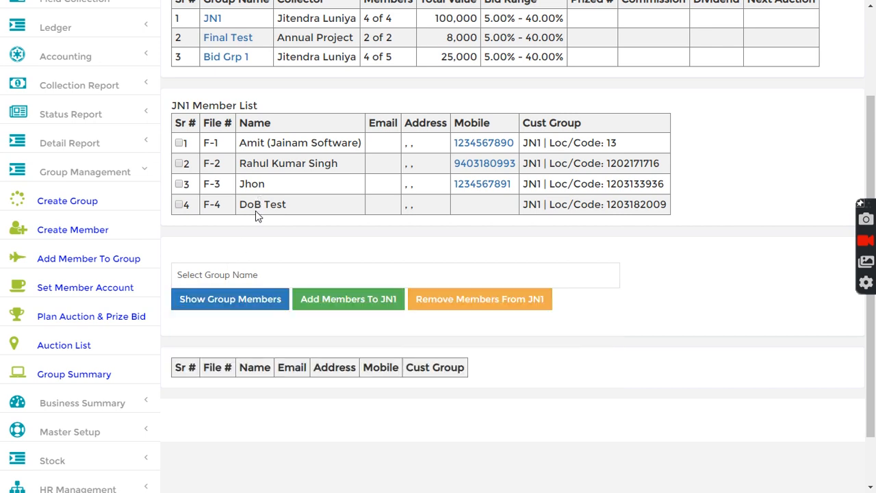
{"action": "scroll", "coordinate": [258, 216], "scroll_direction": "up", "scroll_amount": 1}
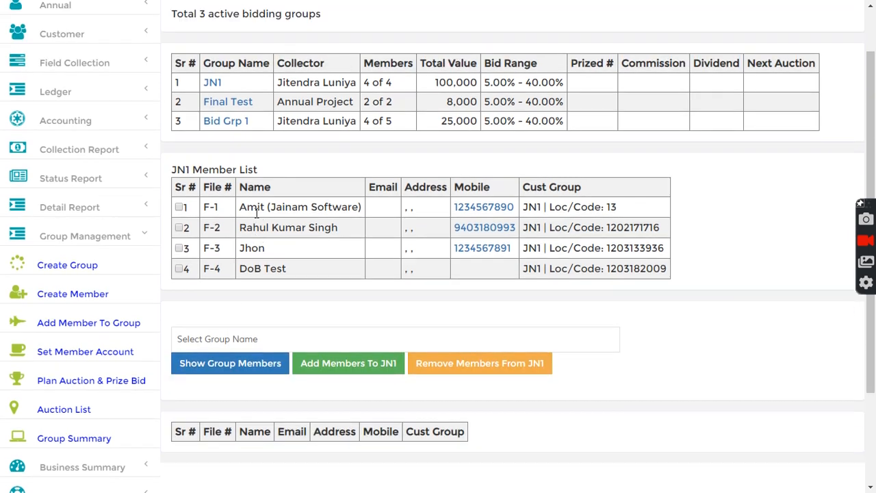
Step: Review the JN1 Member List of four members with files F-1 to F-4
{"action": "left_click_drag", "start_coordinate": [174, 170], "coordinate": [260, 170]}
{"action": "left_click", "coordinate": [273, 171]}
{"action": "scroll", "coordinate": [272, 225], "scroll_direction": "down", "scroll_amount": 1}
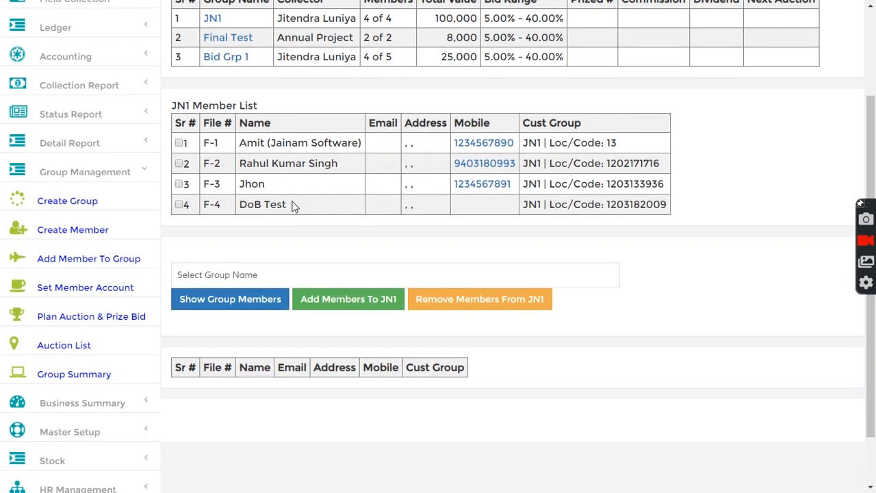
{"action": "left_click_drag", "start_coordinate": [240, 143], "coordinate": [332, 144]}
{"action": "left_click", "coordinate": [345, 182]}
{"action": "scroll", "coordinate": [255, 215], "scroll_direction": "down", "scroll_amount": 1}
Step: Open Set Member Account and load group JN1's members
{"action": "left_click", "coordinate": [83, 228]}
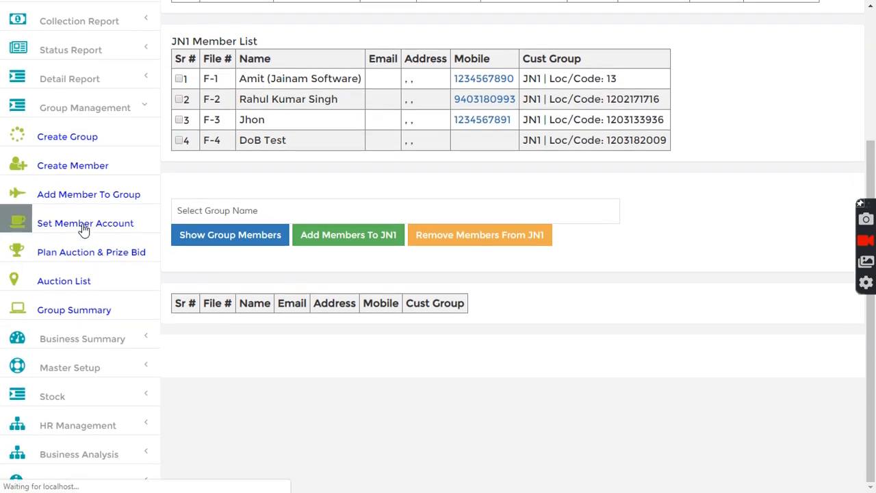
{"action": "left_click", "coordinate": [253, 96]}
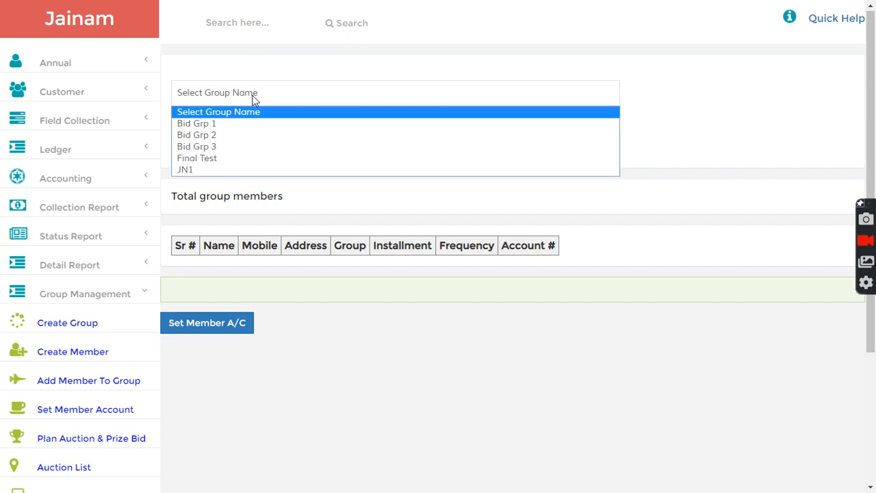
{"action": "left_click", "coordinate": [208, 170]}
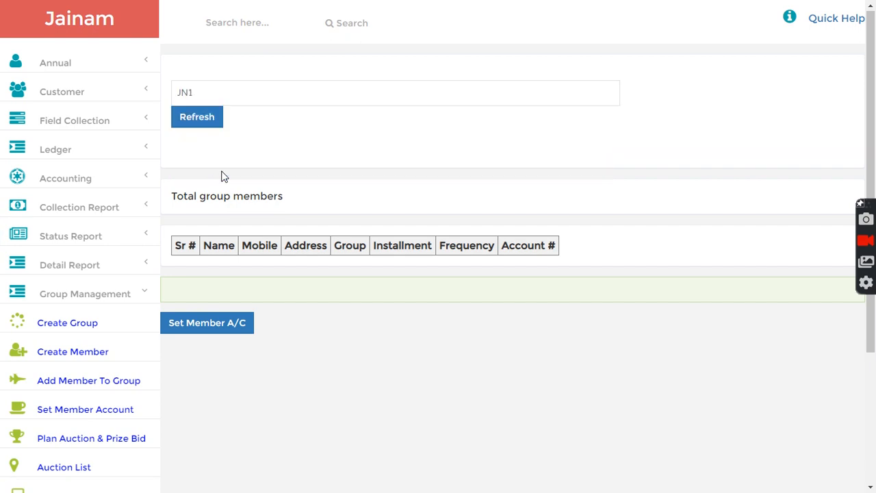
{"action": "left_click", "coordinate": [196, 118]}
{"action": "scroll", "coordinate": [484, 156], "scroll_direction": "down", "scroll_amount": 3}
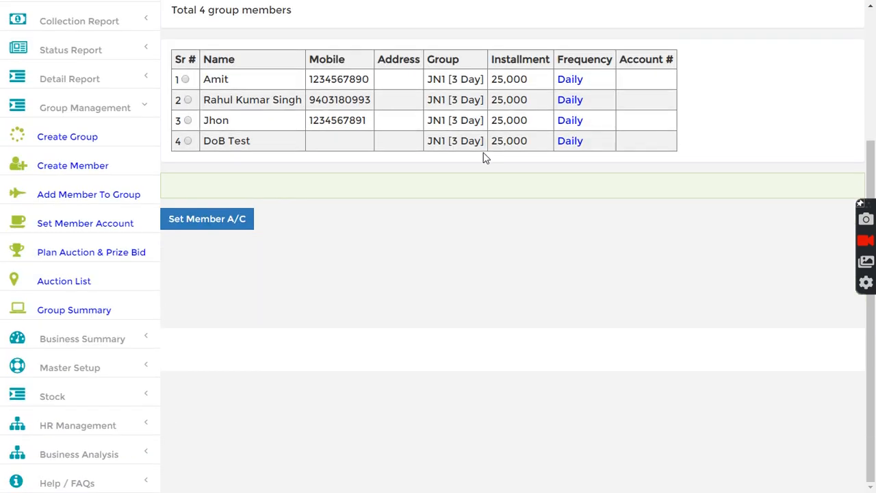
Step: Create a member deposit account for each of the four JN1 members
{"action": "left_click", "coordinate": [185, 79]}
{"action": "left_click", "coordinate": [209, 223]}
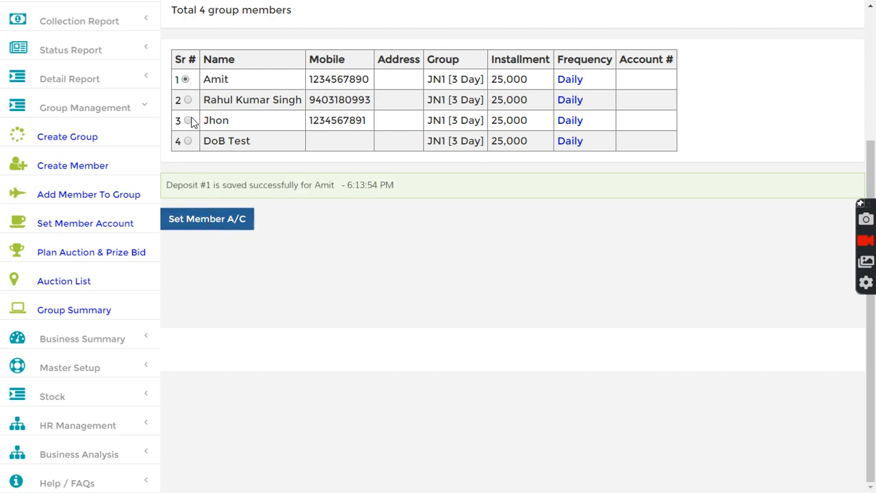
{"action": "left_click", "coordinate": [188, 100]}
{"action": "left_click", "coordinate": [205, 218]}
{"action": "left_click", "coordinate": [188, 120]}
{"action": "left_click", "coordinate": [210, 223]}
{"action": "left_click", "coordinate": [187, 141]}
{"action": "left_click", "coordinate": [197, 220]}
Step: Refresh the member list to show account numbers RD 1 to RD 4
{"action": "scroll", "coordinate": [223, 119], "scroll_direction": "up", "scroll_amount": 2}
{"action": "left_click", "coordinate": [198, 66]}
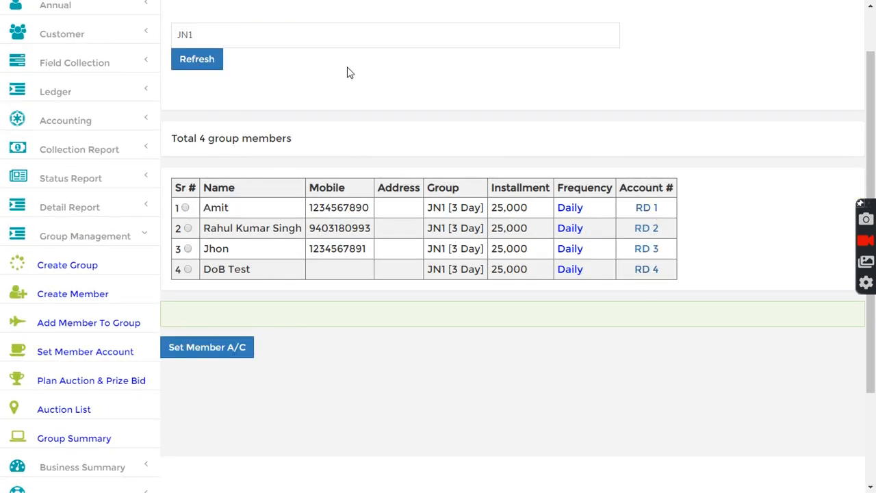
{"action": "scroll", "coordinate": [350, 89], "scroll_direction": "up", "scroll_amount": 1}
{"action": "left_click_drag", "start_coordinate": [204, 266], "coordinate": [227, 267]}
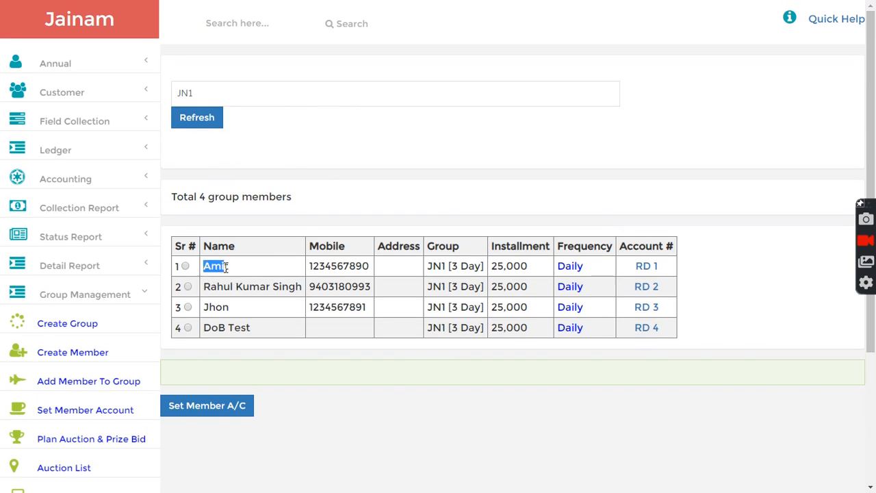
Step: Check RD 1's installment tracker (three 25,000 installments, 75,000 due), then sign out of admin
{"action": "left_click", "coordinate": [647, 268]}
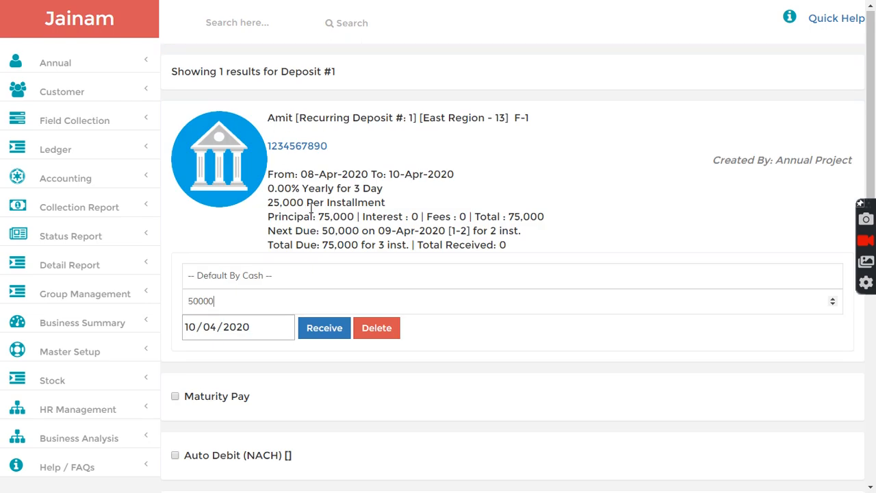
{"action": "scroll", "coordinate": [214, 284], "scroll_direction": "down", "scroll_amount": 2}
{"action": "scroll", "coordinate": [210, 368], "scroll_direction": "down", "scroll_amount": 4}
{"action": "left_click", "coordinate": [200, 370]}
{"action": "scroll", "coordinate": [233, 363], "scroll_direction": "down", "scroll_amount": 5}
{"action": "scroll", "coordinate": [243, 359], "scroll_direction": "down", "scroll_amount": 1}
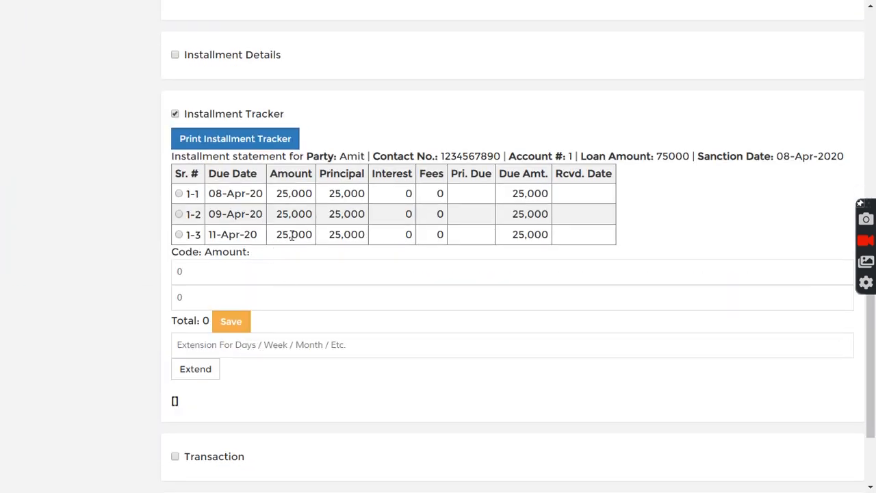
{"action": "scroll", "coordinate": [293, 233], "scroll_direction": "up", "scroll_amount": 10}
{"action": "left_click", "coordinate": [65, 64]}
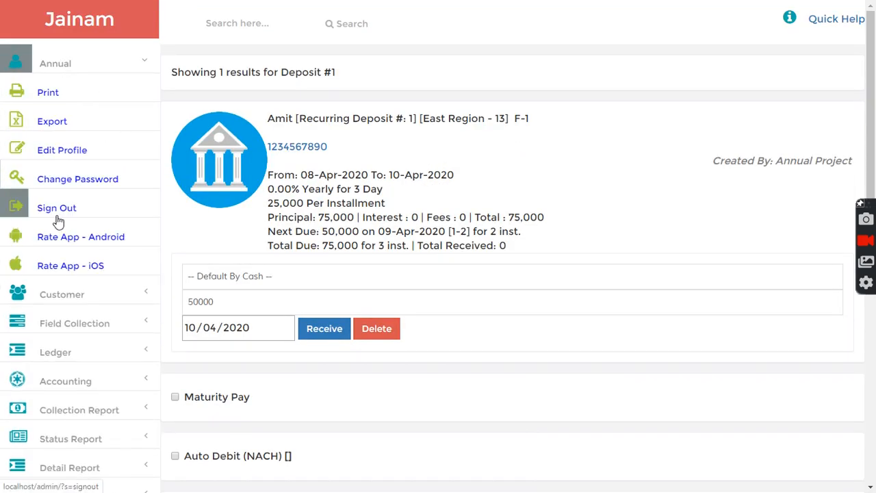
{"action": "left_click", "coordinate": [60, 218]}
Step: Log in with the first member's saved credentials and view Deposit #1's 50000 amount due
{"action": "double_click", "coordinate": [333, 180]}
{"action": "type", "text": "1"}
{"action": "left_click", "coordinate": [360, 205]}
{"action": "left_click", "coordinate": [383, 245]}
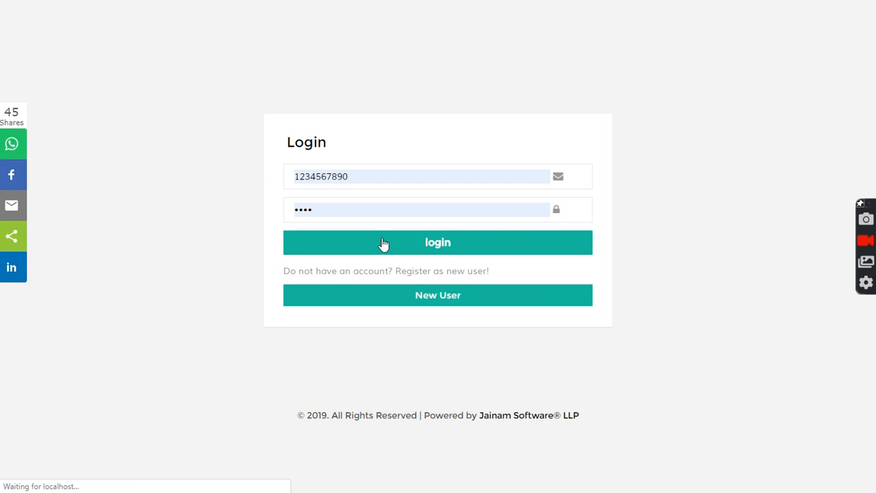
{"action": "scroll", "coordinate": [276, 231], "scroll_direction": "down", "scroll_amount": 4}
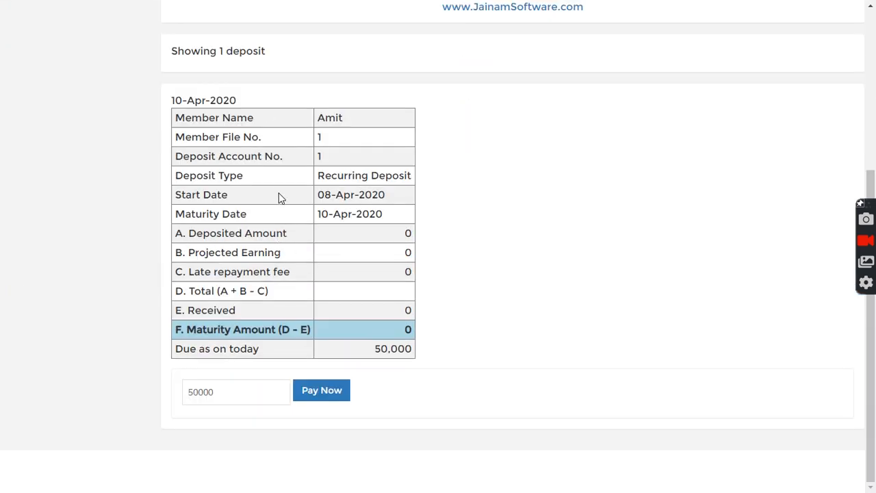
{"action": "left_click_drag", "start_coordinate": [216, 391], "coordinate": [174, 391]}
{"action": "left_click", "coordinate": [402, 403]}
{"action": "scroll", "coordinate": [423, 337], "scroll_direction": "up", "scroll_amount": 5}
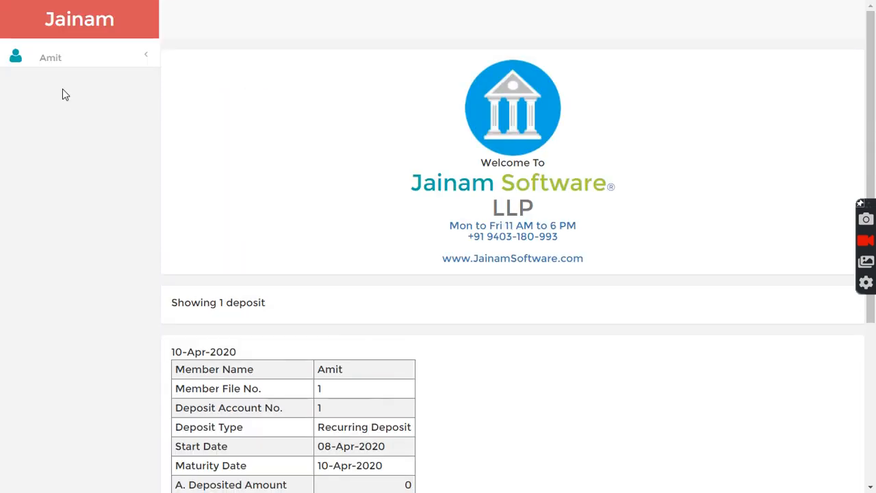
Step: Sign out of the member account and log back in as admin
{"action": "left_click", "coordinate": [63, 58]}
{"action": "left_click", "coordinate": [57, 117]}
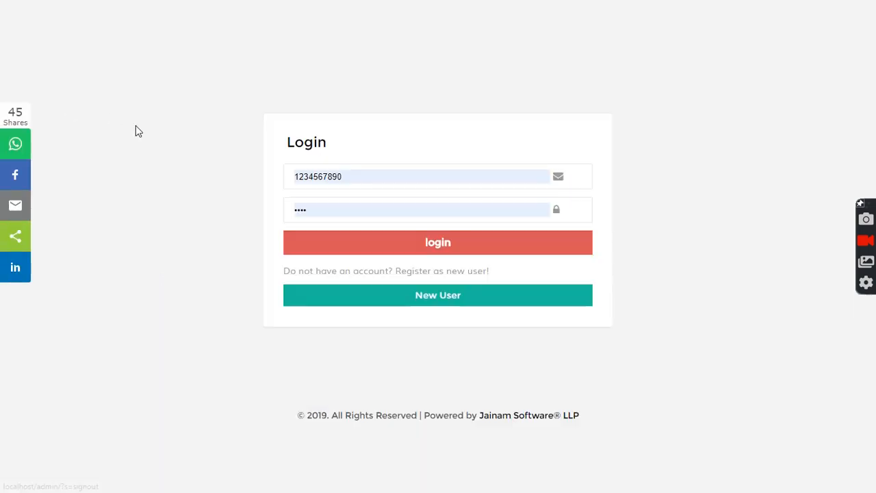
{"action": "double_click", "coordinate": [358, 176]}
{"action": "type", "text": "admin"}
{"action": "left_click", "coordinate": [350, 215]}
{"action": "left_click", "coordinate": [357, 257]}
{"action": "left_click", "coordinate": [254, 20]}
Step: Open Deposit #1 and record a 25,000 IDFC First Bank installment dated 08/04
{"action": "type", "text": "d-1"}
{"action": "key", "text": "Return"}
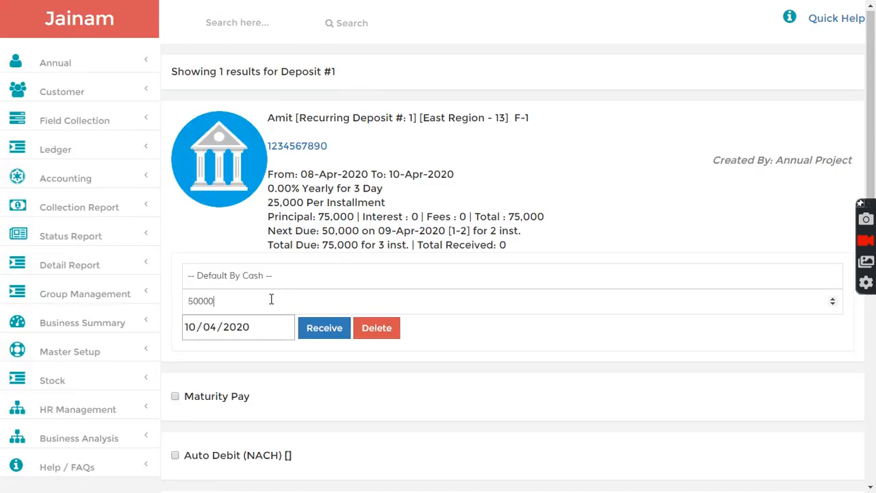
{"action": "left_click_drag", "start_coordinate": [229, 304], "coordinate": [176, 299]}
{"action": "type", "text": "2"}
{"action": "left_click", "coordinate": [243, 277]}
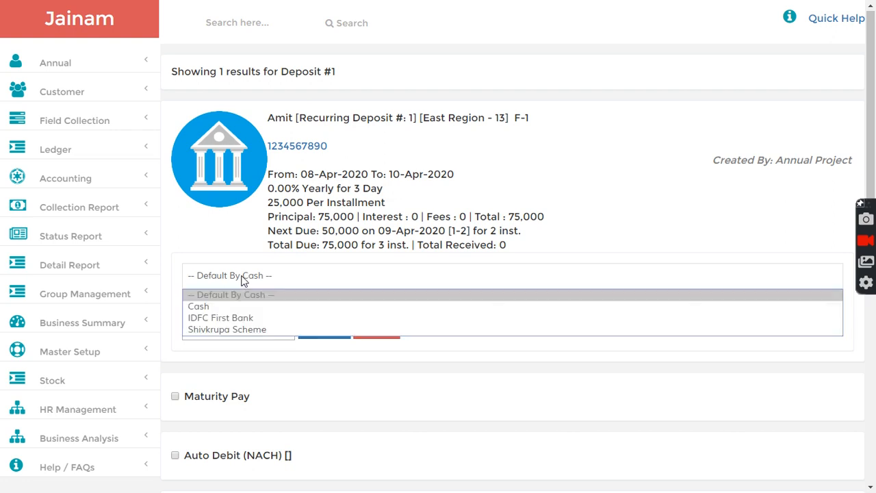
{"action": "left_click", "coordinate": [230, 319]}
{"action": "left_click", "coordinate": [197, 384]}
{"action": "type", "text": "08/04/2020"}
{"action": "left_click", "coordinate": [325, 382]}
Step: Record a second 25,000 installment on Deposit #1 in cash, dated 09/04
{"action": "left_click", "coordinate": [225, 276]}
{"action": "left_click", "coordinate": [196, 305]}
{"action": "left_click", "coordinate": [193, 333]}
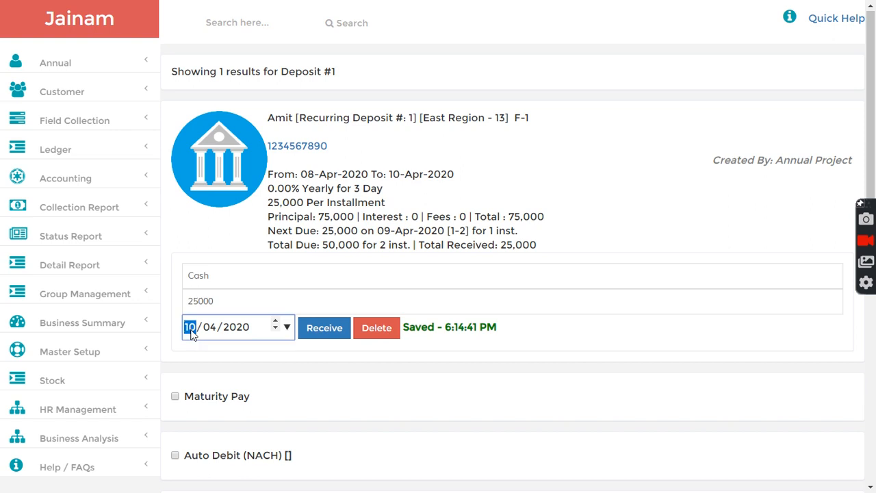
{"action": "type", "text": "09"}
{"action": "left_click", "coordinate": [325, 328]}
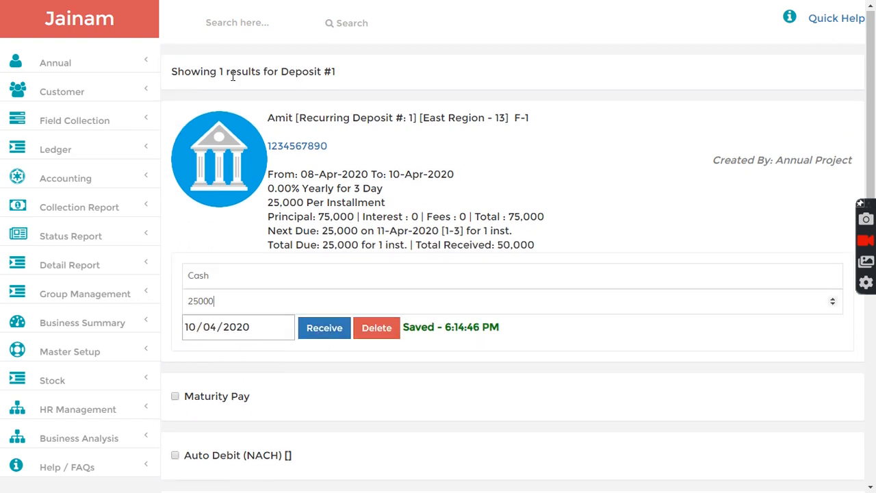
Step: Open F-2's Deposit #2 and record a 25,000 IDFC First Bank installment dated 08/04
{"action": "left_click", "coordinate": [246, 25]}
{"action": "type", "text": "F-2"}
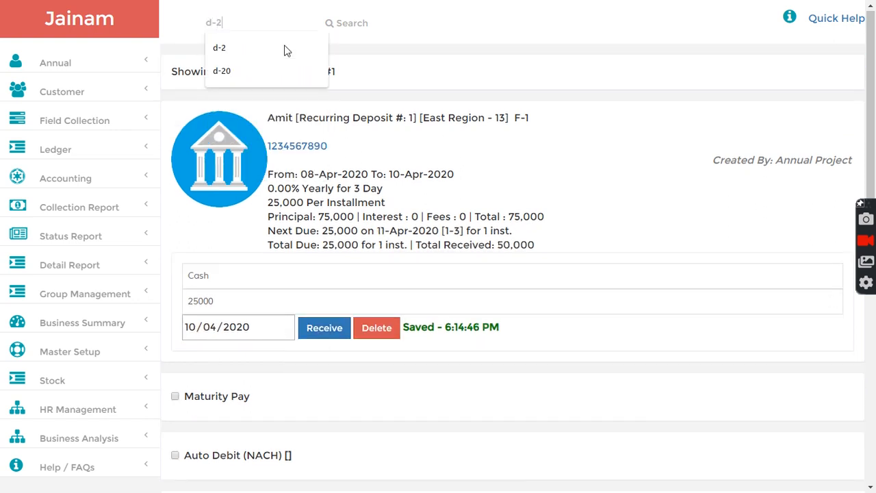
{"action": "key", "text": "Return"}
{"action": "key", "text": "BackSpace"}
{"action": "key", "text": "ctrl+a"}
{"action": "type", "text": "25000"}
{"action": "left_click", "coordinate": [192, 328]}
{"action": "type", "text": "08"}
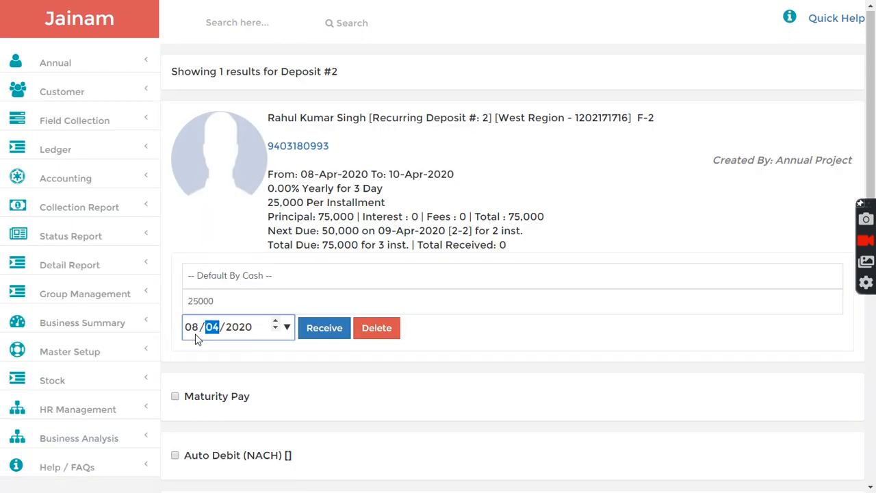
{"action": "left_click", "coordinate": [244, 281]}
{"action": "left_click", "coordinate": [236, 315]}
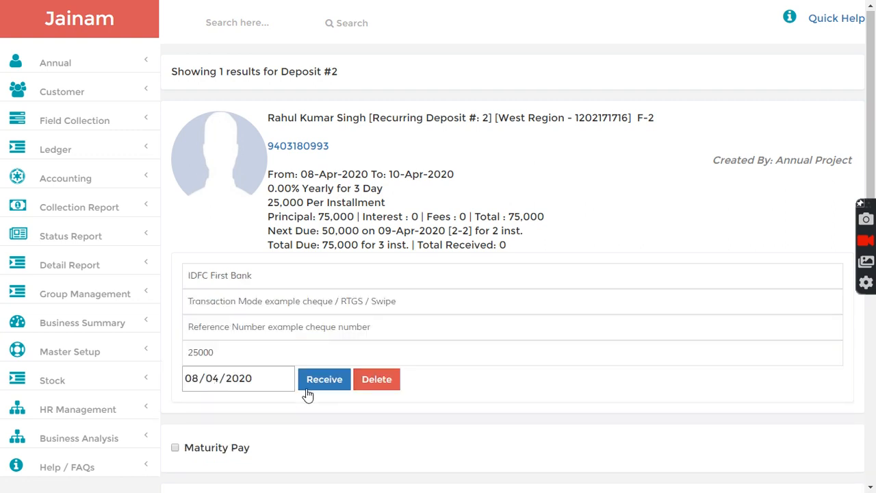
{"action": "left_click", "coordinate": [322, 381]}
Step: Record a 25,000 cash installment on Deposit #2 dated 09/04
{"action": "left_click", "coordinate": [233, 281]}
{"action": "left_click", "coordinate": [225, 305]}
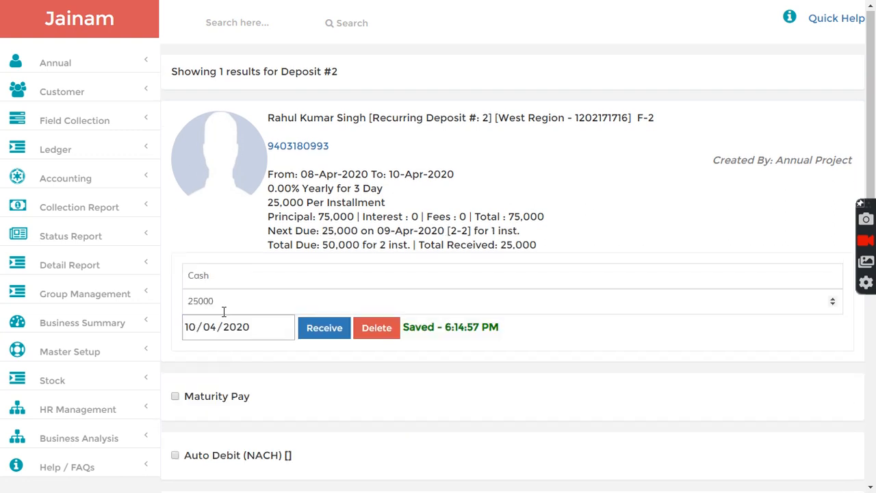
{"action": "left_click", "coordinate": [193, 329]}
{"action": "type", "text": "09"}
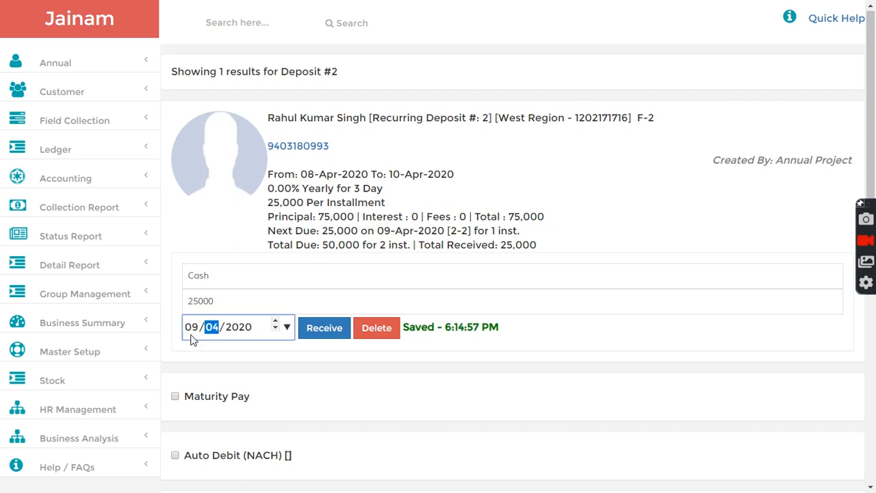
{"action": "left_click", "coordinate": [319, 331]}
{"action": "left_click", "coordinate": [240, 24]}
Step: Open Deposit #3 and record a 25,000 IDFC First Bank installment dated 08/04
{"action": "type", "text": "d-"}
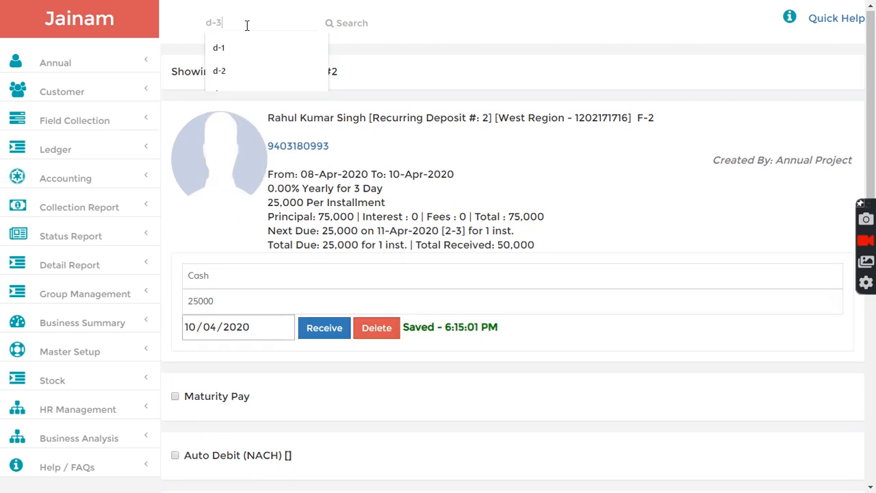
{"action": "type", "text": "3"}
{"action": "key", "text": "Return"}
{"action": "left_click_drag", "start_coordinate": [258, 302], "coordinate": [144, 294]}
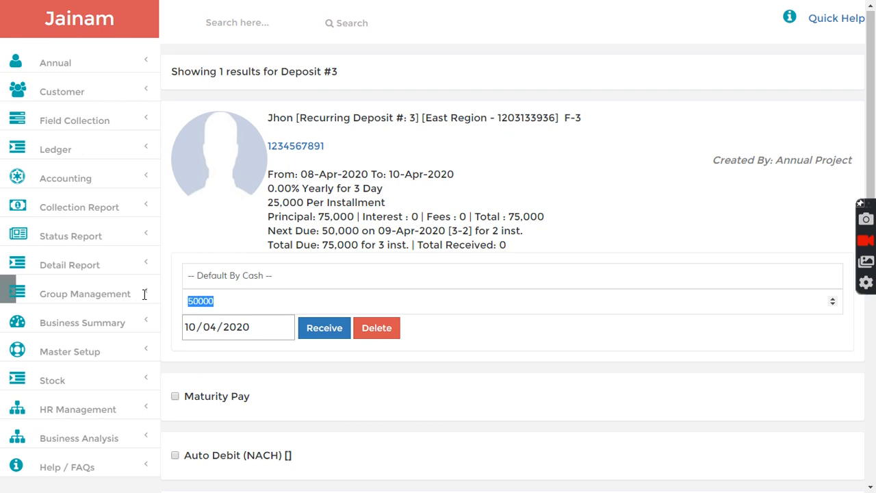
{"action": "type", "text": "25000"}
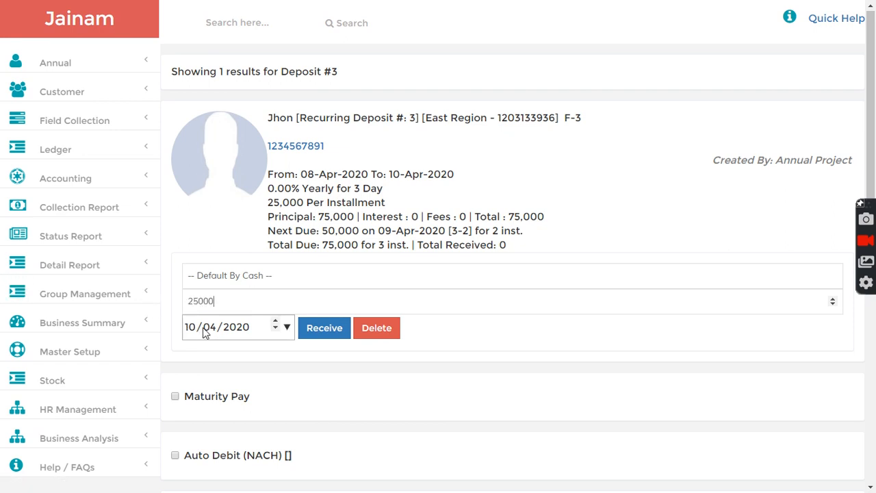
{"action": "left_click", "coordinate": [231, 276]}
{"action": "left_click", "coordinate": [200, 316]}
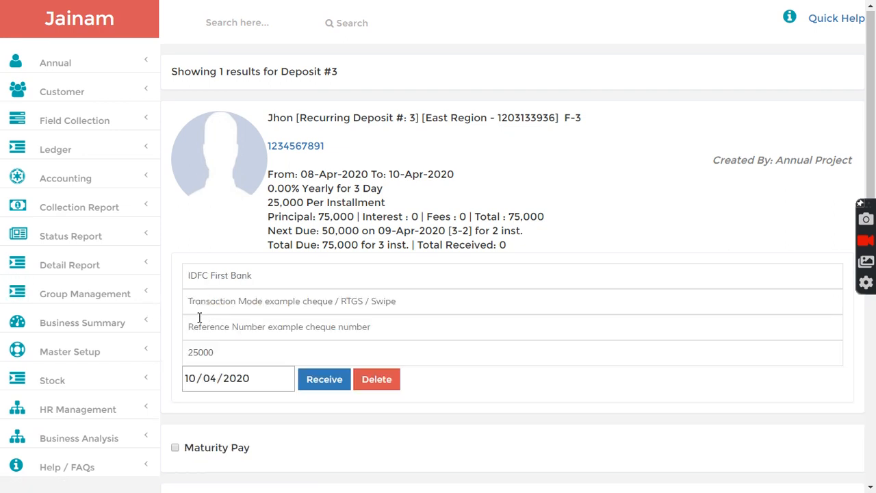
{"action": "left_click", "coordinate": [191, 388]}
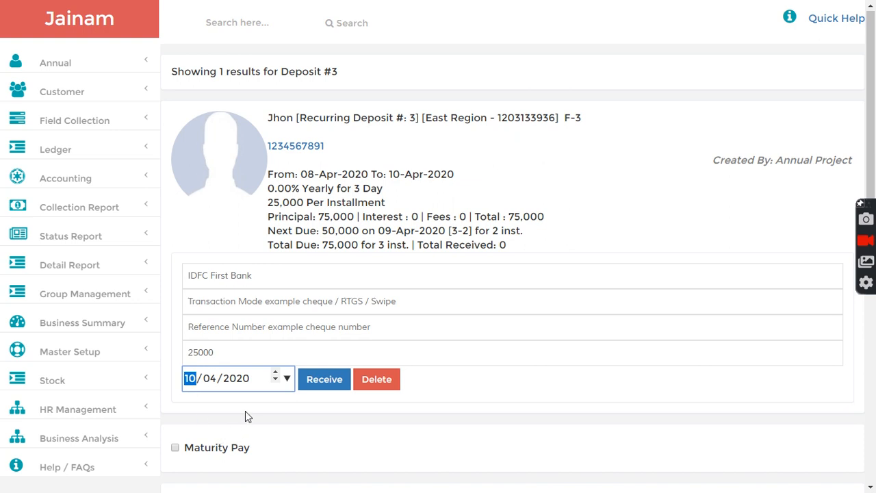
{"action": "type", "text": "08"}
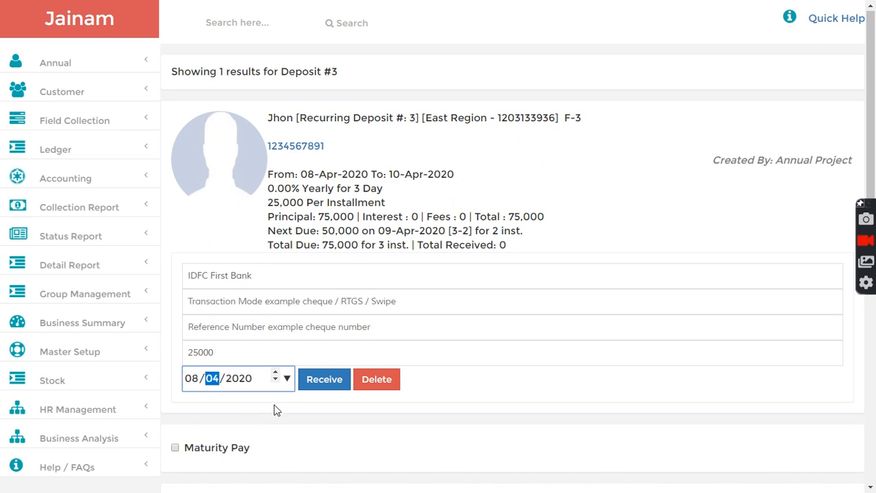
{"action": "left_click", "coordinate": [324, 380]}
Step: Record a 25,000 cash installment on Deposit #3 dated 09/04
{"action": "left_click", "coordinate": [192, 277]}
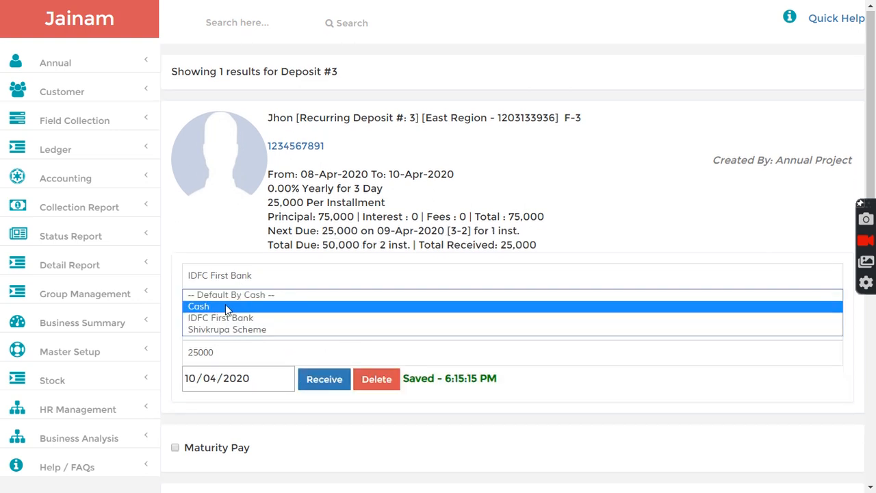
{"action": "left_click", "coordinate": [225, 304]}
{"action": "left_click", "coordinate": [195, 329]}
{"action": "type", "text": "09"}
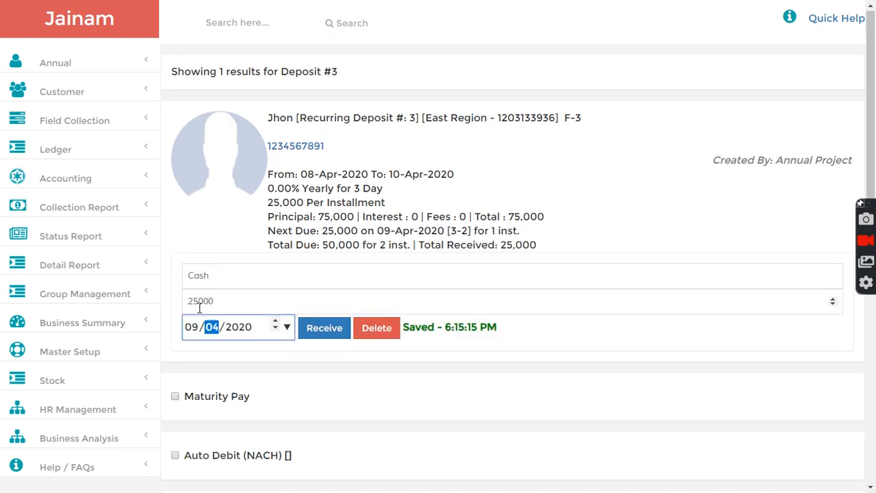
{"action": "left_click", "coordinate": [310, 328]}
Step: Open Deposit #4 and record a 25,000 IDFC First Bank installment dated 08/04
{"action": "left_click", "coordinate": [232, 29]}
{"action": "type", "text": "#-4"}
{"action": "key", "text": "Return"}
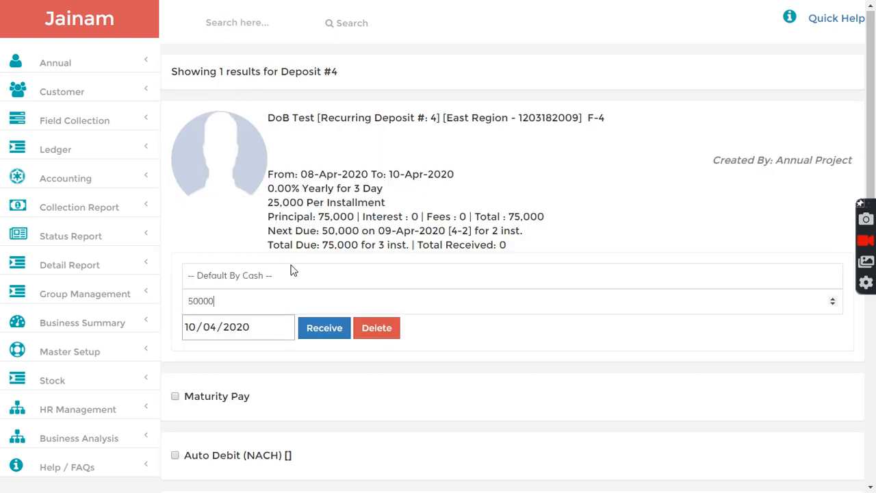
{"action": "double_click", "coordinate": [196, 298]}
{"action": "type", "text": "25000"}
{"action": "left_click", "coordinate": [239, 275]}
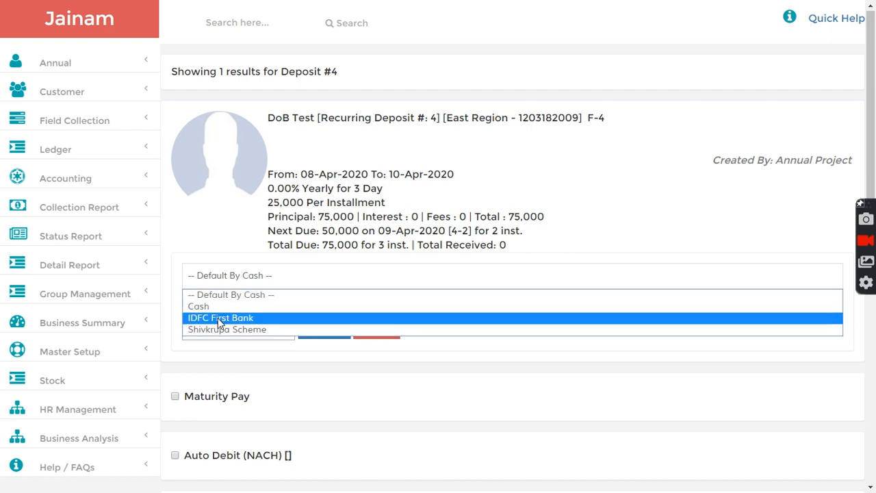
{"action": "left_click", "coordinate": [220, 319]}
{"action": "left_click", "coordinate": [189, 380]}
{"action": "type", "text": "08/04/2020"}
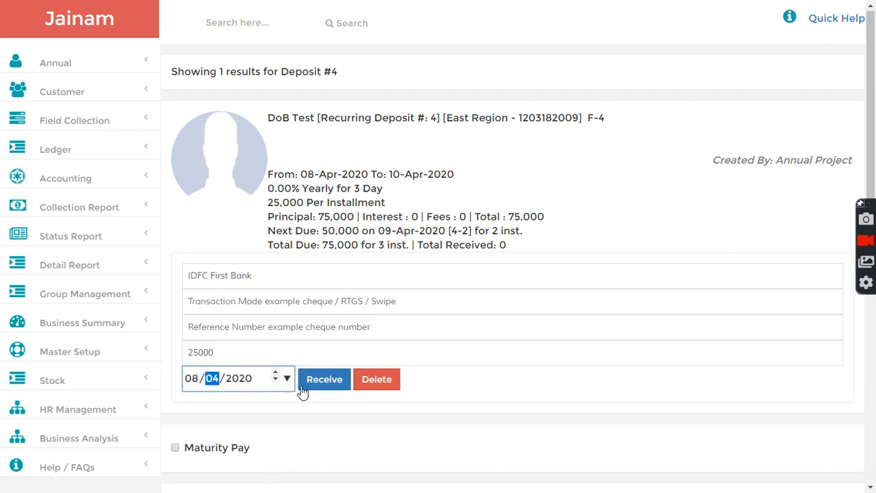
{"action": "left_click", "coordinate": [323, 383]}
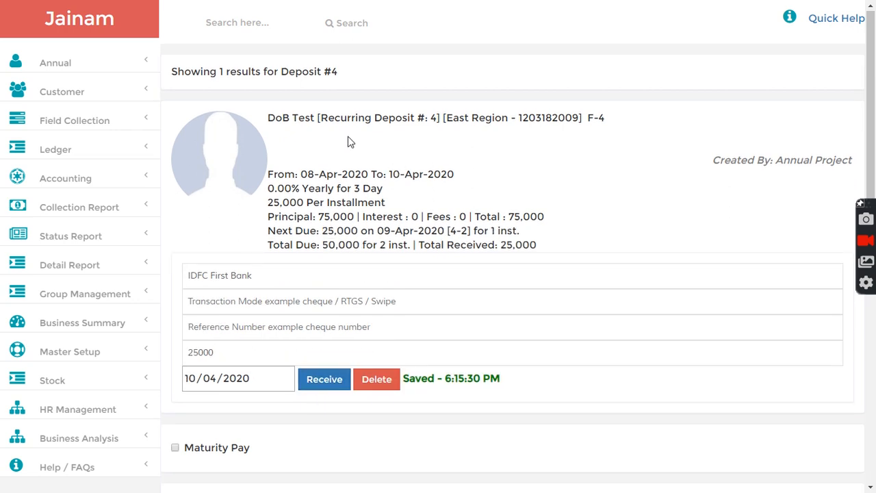
{"action": "left_click_drag", "start_coordinate": [343, 84], "coordinate": [286, 72]}
Step: Turn on the Installment Tracker for recurring deposit #4
{"action": "left_click", "coordinate": [326, 142]}
{"action": "left_click_drag", "start_coordinate": [214, 352], "coordinate": [182, 354]}
{"action": "left_click", "coordinate": [289, 214]}
{"action": "scroll", "coordinate": [313, 248], "scroll_direction": "down", "scroll_amount": 5}
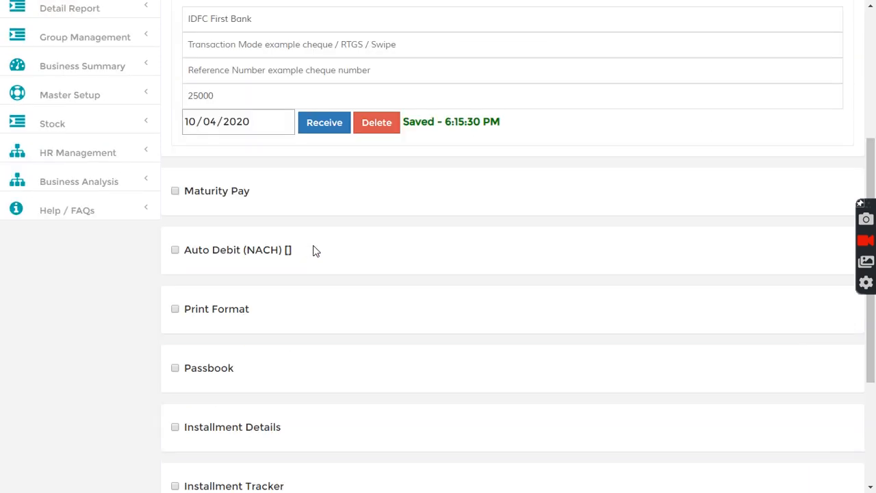
{"action": "left_click", "coordinate": [176, 423]}
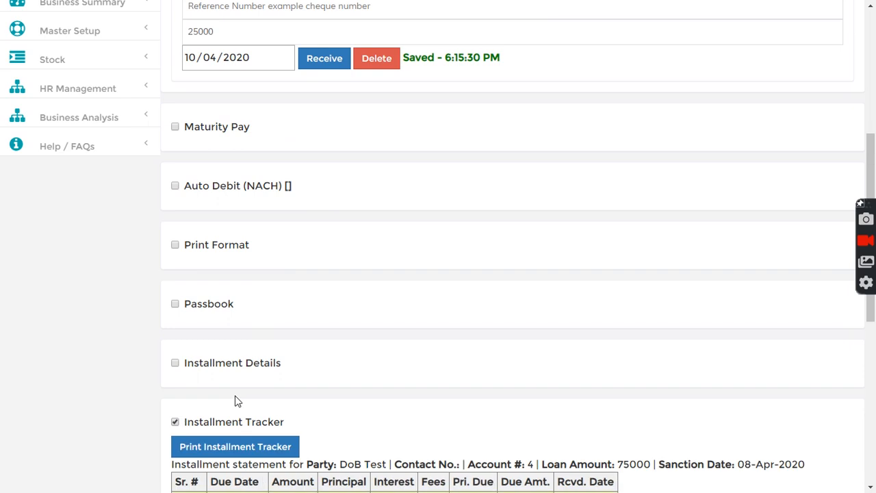
{"action": "scroll", "coordinate": [237, 402], "scroll_direction": "down", "scroll_amount": 3}
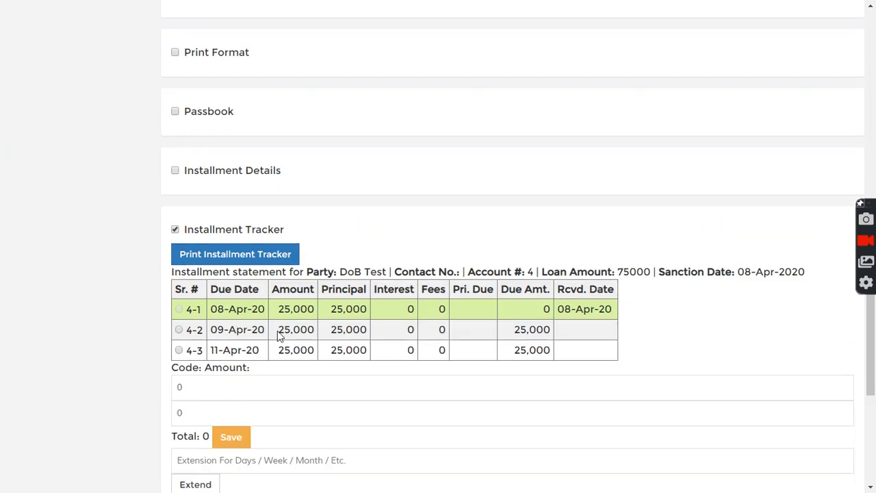
Step: Review the tracker's due dates, including installment 4-1 received on 08-Apr-20 and installment 4-3
{"action": "left_click_drag", "start_coordinate": [213, 308], "coordinate": [248, 328]}
{"action": "left_click", "coordinate": [219, 327]}
{"action": "left_click_drag", "start_coordinate": [212, 350], "coordinate": [241, 331]}
{"action": "left_click", "coordinate": [237, 314]}
{"action": "scroll", "coordinate": [121, 221], "scroll_direction": "up", "scroll_amount": 5}
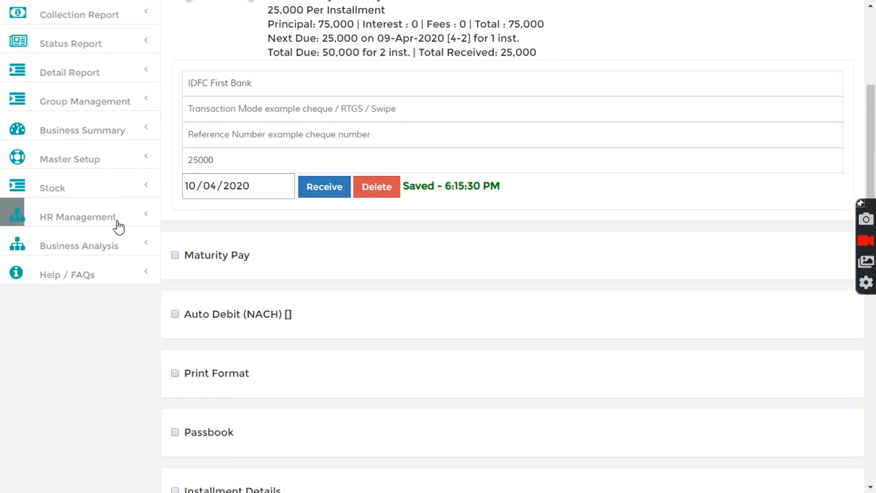
{"action": "left_click", "coordinate": [77, 223]}
{"action": "scroll", "coordinate": [75, 362], "scroll_direction": "down", "scroll_amount": 2}
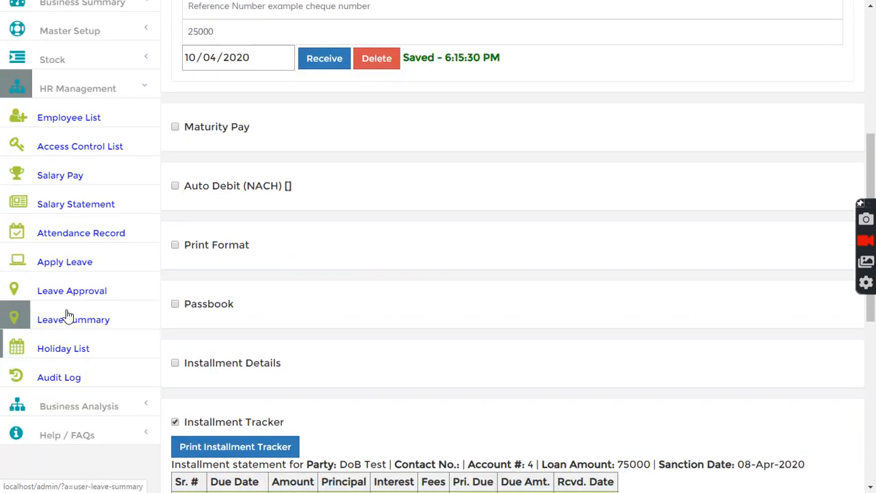
Step: Open the Holiday List and check the 10-Apr-20 Test Holiday entry among the three 2020 holidays
{"action": "left_click", "coordinate": [69, 349]}
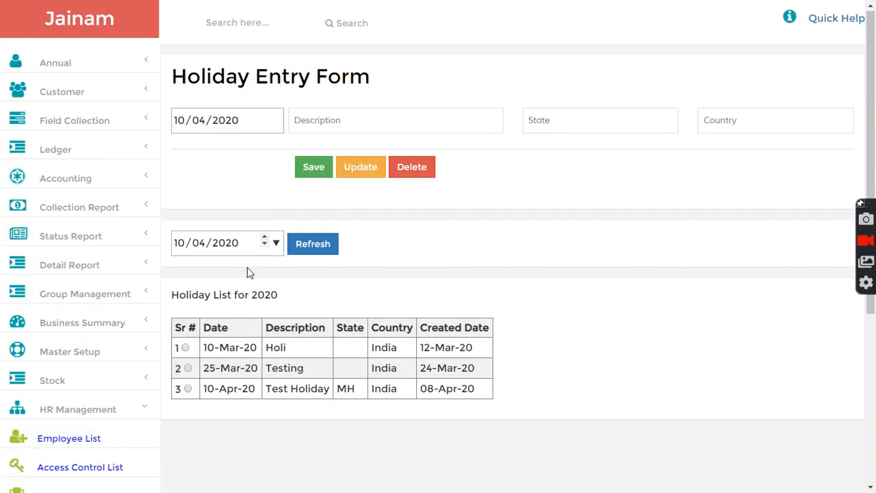
{"action": "left_click_drag", "start_coordinate": [222, 390], "coordinate": [254, 389]}
{"action": "left_click", "coordinate": [277, 390]}
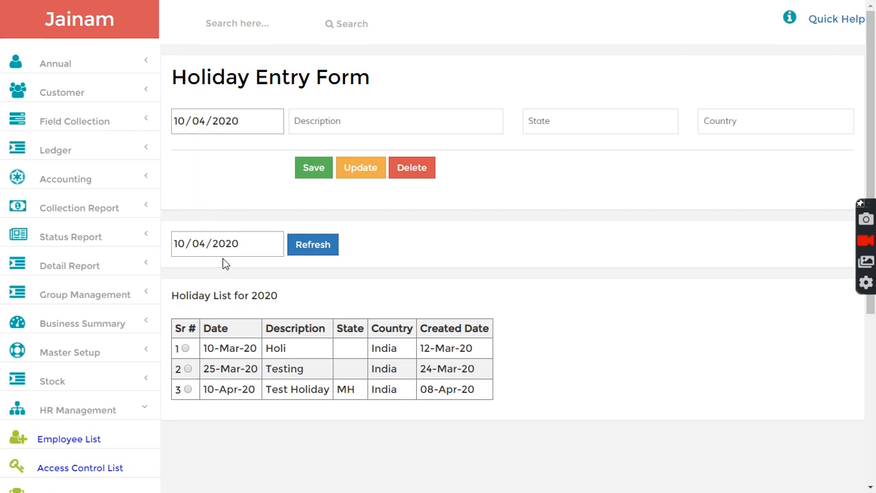
{"action": "left_click", "coordinate": [77, 302]}
{"action": "scroll", "coordinate": [68, 293], "scroll_direction": "down", "scroll_amount": 2}
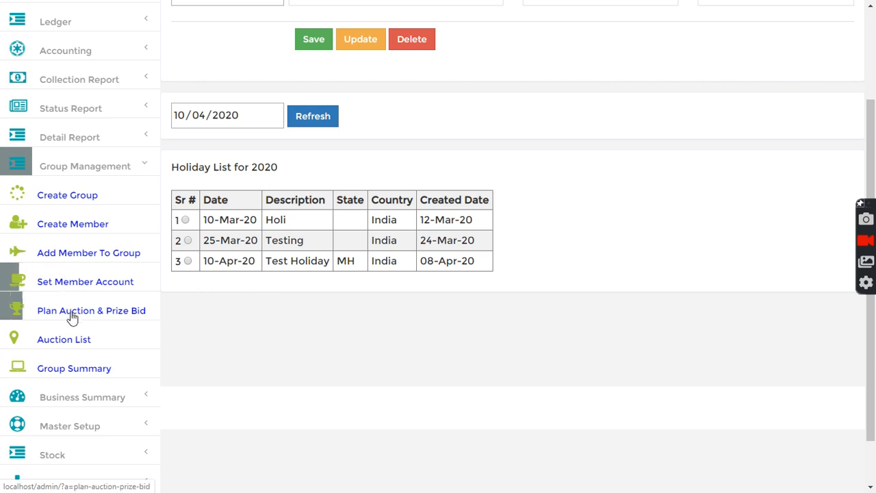
Step: Publish chit group JN1, which has 4 of 4 members, from Plan Auction & Prize Bid
{"action": "left_click", "coordinate": [72, 318]}
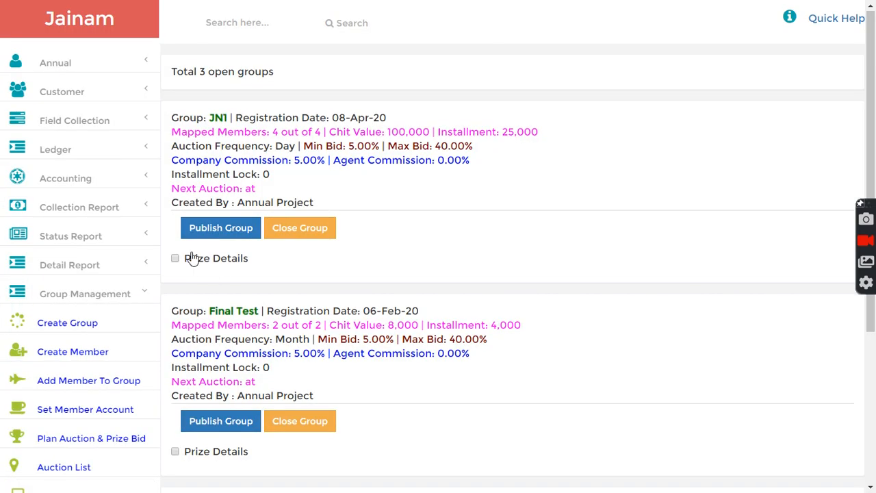
{"action": "left_click_drag", "start_coordinate": [205, 119], "coordinate": [264, 119]}
{"action": "left_click", "coordinate": [221, 228]}
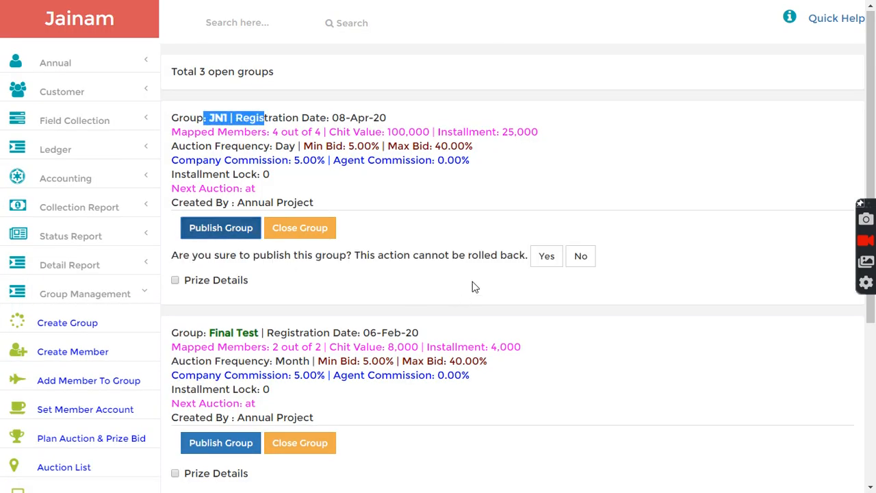
{"action": "left_click", "coordinate": [546, 256]}
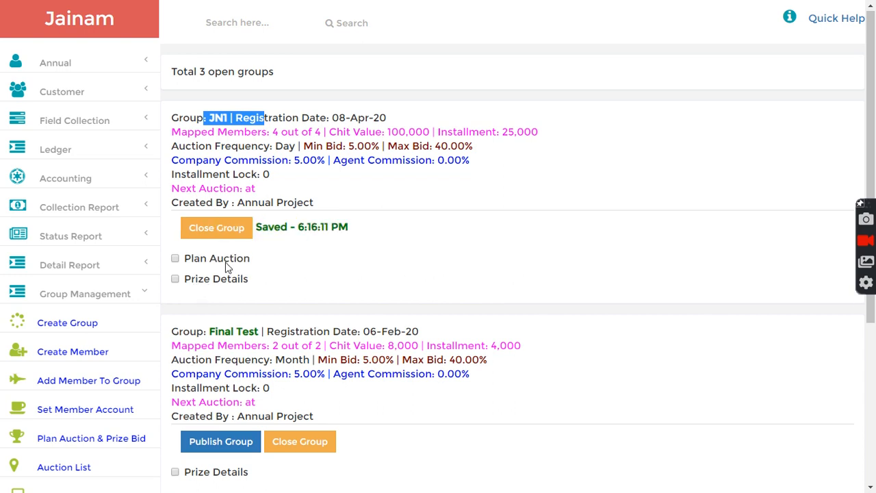
{"action": "left_click_drag", "start_coordinate": [274, 131], "coordinate": [327, 131]}
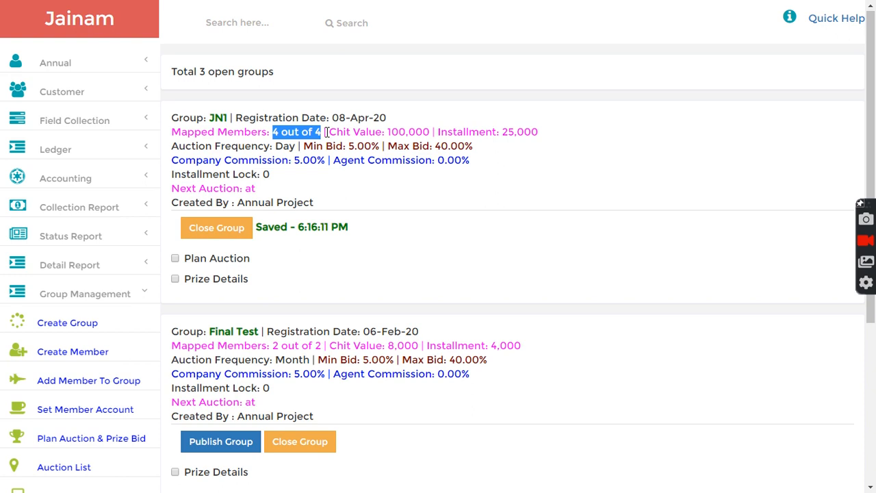
{"action": "left_click", "coordinate": [326, 131]}
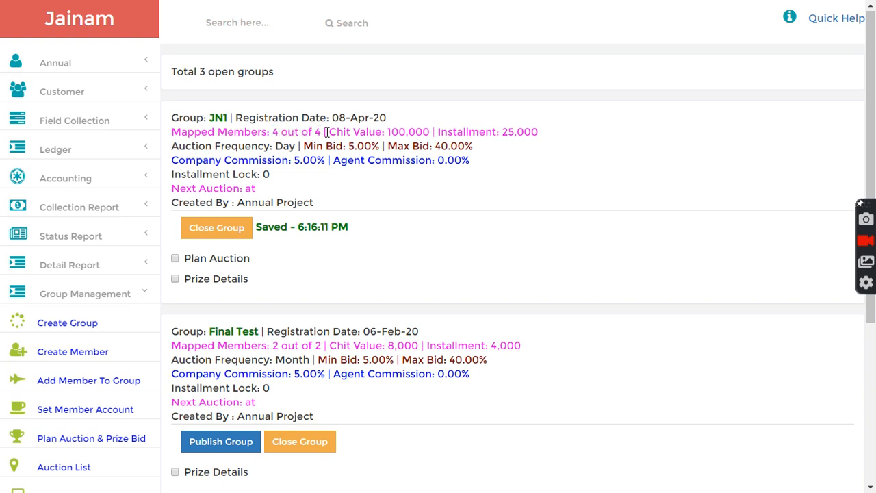
Step: Show JN1's prize details for Open instalments: installment 2 collected 75,000 against 100,000 chit value
{"action": "left_click", "coordinate": [176, 279]}
{"action": "left_click", "coordinate": [229, 323]}
{"action": "left_click", "coordinate": [223, 346]}
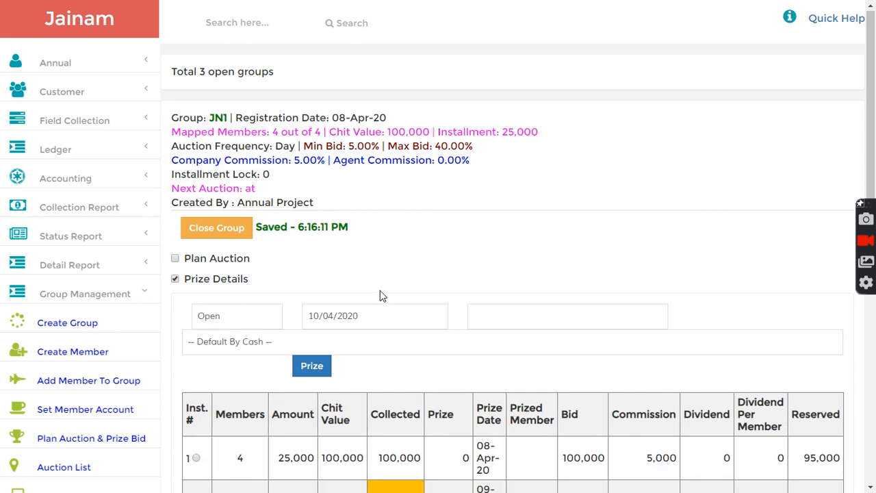
{"action": "scroll", "coordinate": [383, 292], "scroll_direction": "down", "scroll_amount": 2}
{"action": "scroll", "coordinate": [381, 229], "scroll_direction": "down", "scroll_amount": 2}
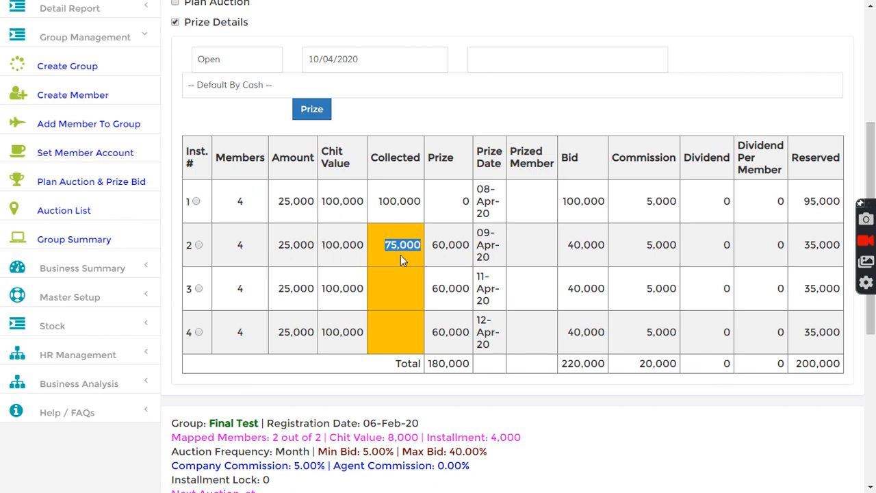
{"action": "left_click_drag", "start_coordinate": [387, 245], "coordinate": [426, 253]}
{"action": "left_click_drag", "start_coordinate": [321, 245], "coordinate": [359, 247]}
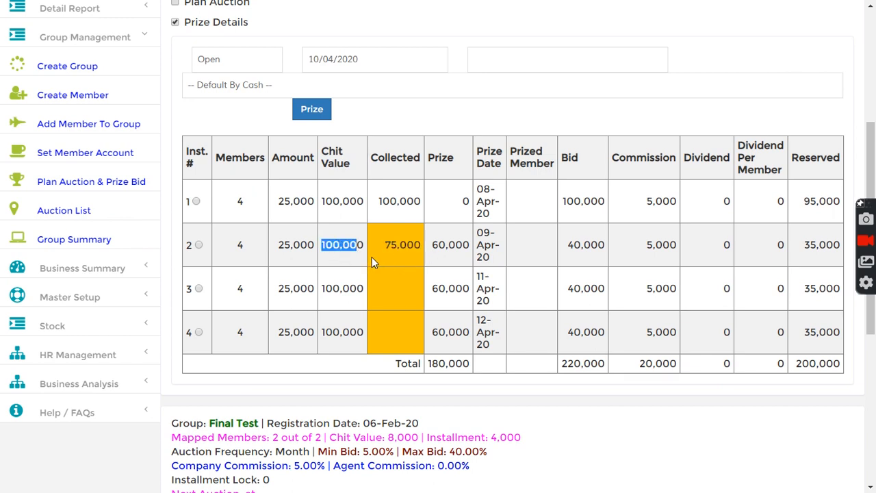
{"action": "left_click", "coordinate": [87, 272]}
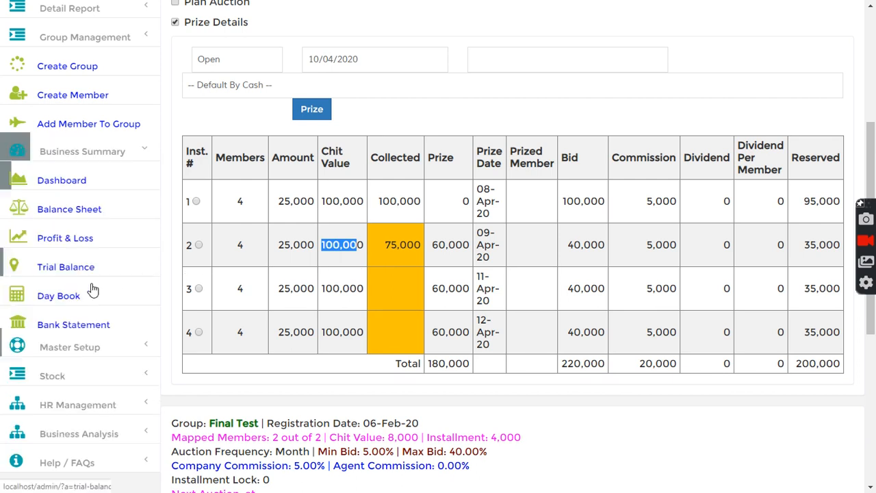
Step: Check the dashboard's 75,000 cash and 100,000 bank balances
{"action": "left_click", "coordinate": [61, 94]}
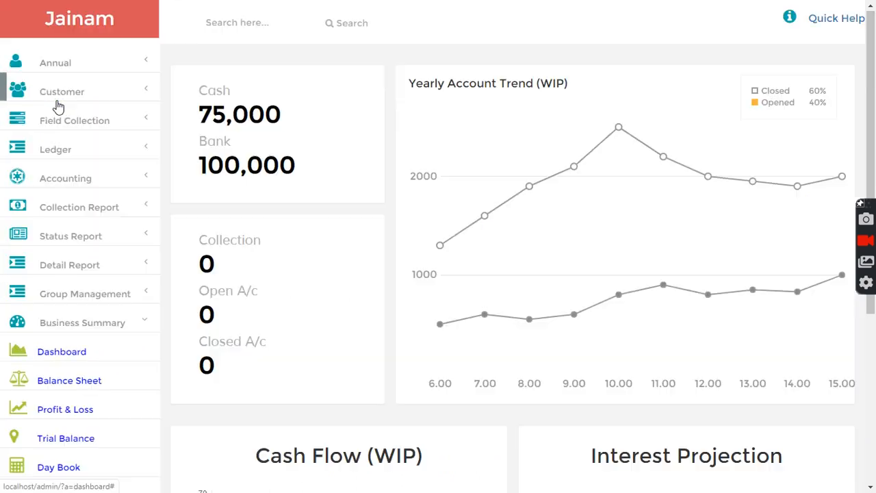
{"action": "left_click_drag", "start_coordinate": [201, 114], "coordinate": [315, 120]}
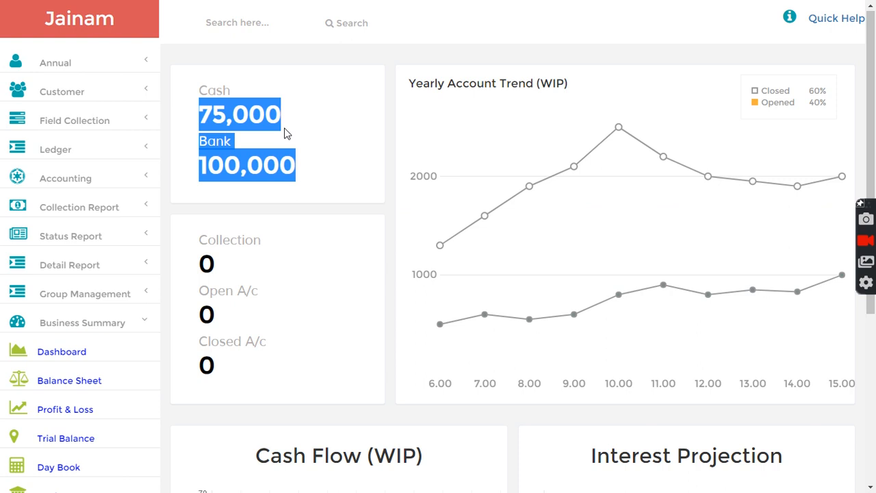
{"action": "left_click", "coordinate": [240, 163]}
{"action": "left_click_drag", "start_coordinate": [202, 166], "coordinate": [295, 167]}
{"action": "left_click", "coordinate": [295, 167]}
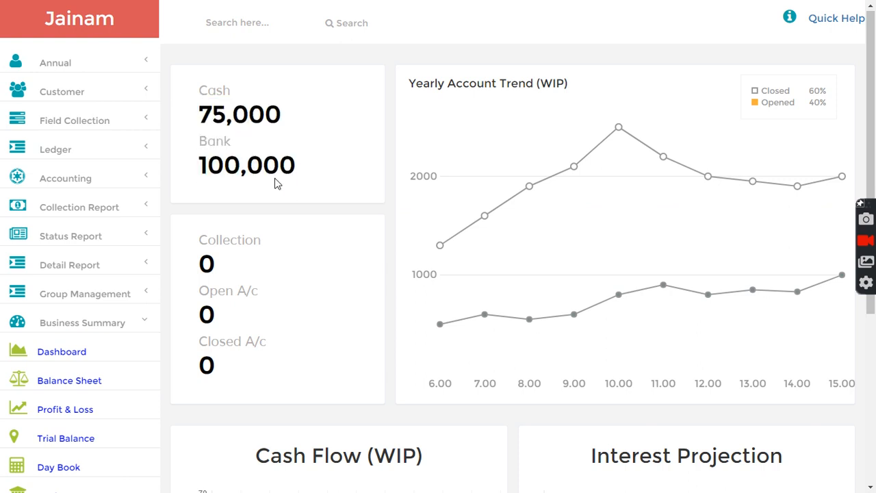
Step: Find deposit d-4 and receive another 25,000 instalment dated the 09th, totalling 50,000 received
{"action": "left_click", "coordinate": [229, 26]}
{"action": "type", "text": "d-4"}
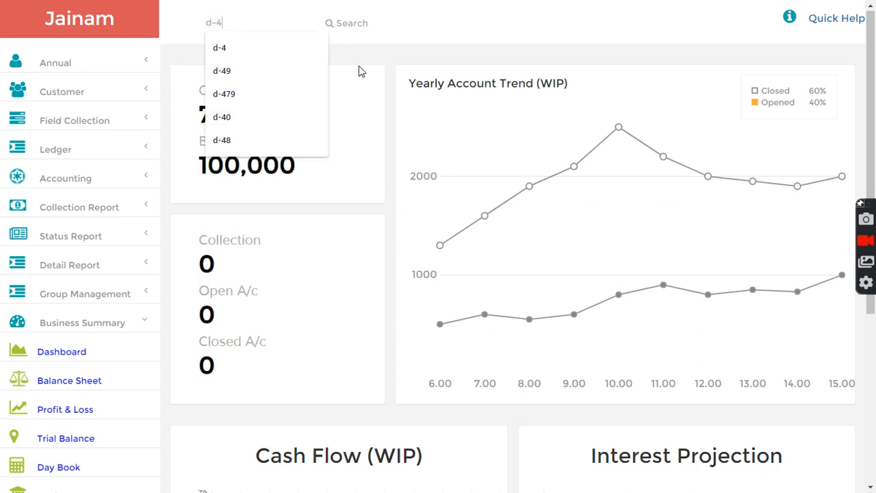
{"action": "key", "text": "Return"}
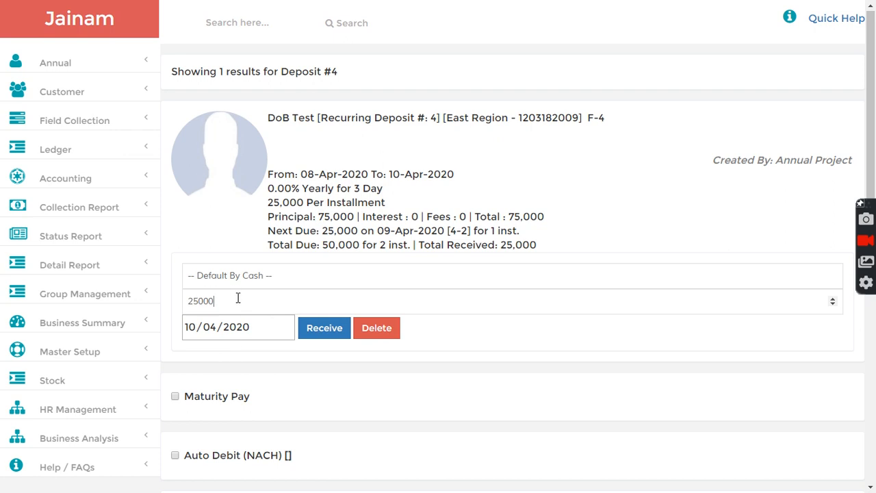
{"action": "left_click", "coordinate": [190, 329]}
{"action": "type", "text": "09"}
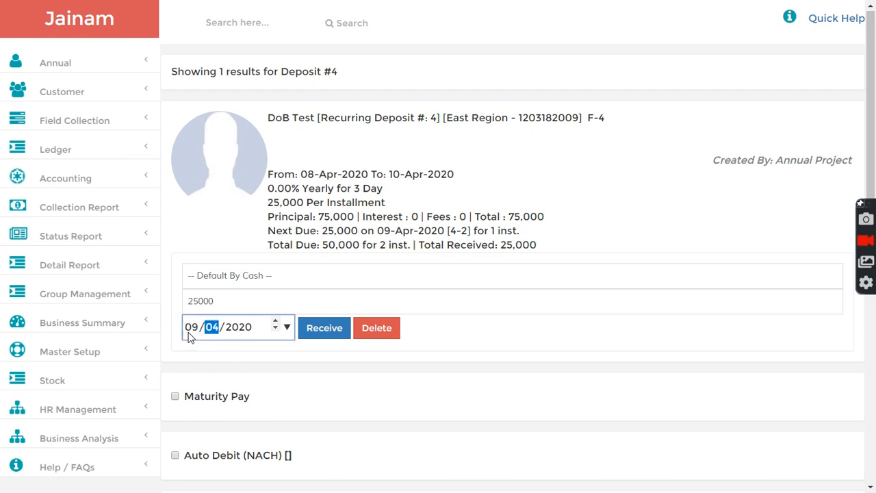
{"action": "left_click", "coordinate": [322, 329]}
{"action": "scroll", "coordinate": [61, 383], "scroll_direction": "down", "scroll_amount": 2}
{"action": "left_click", "coordinate": [81, 166]}
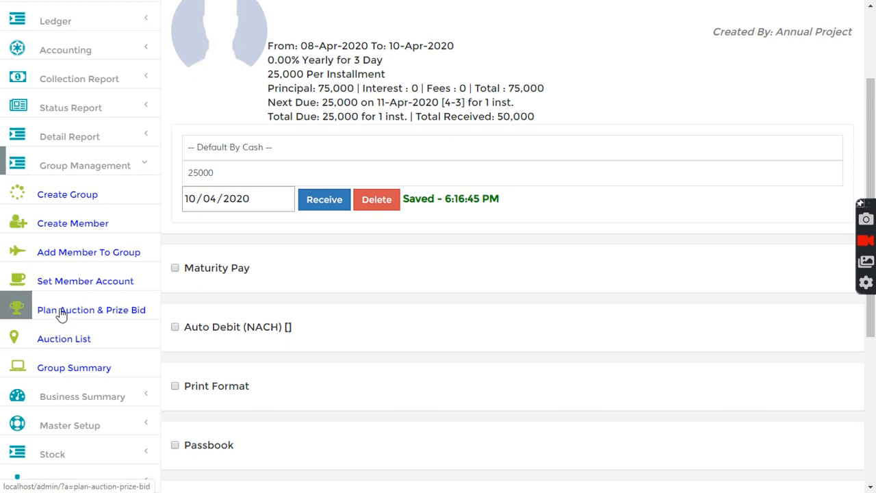
Step: Show the chit group's prize details filtered to Open instalments
{"action": "left_click", "coordinate": [62, 314]}
{"action": "left_click", "coordinate": [181, 283]}
{"action": "left_click", "coordinate": [268, 317]}
{"action": "left_click", "coordinate": [233, 344]}
{"action": "scroll", "coordinate": [387, 284], "scroll_direction": "down", "scroll_amount": 3}
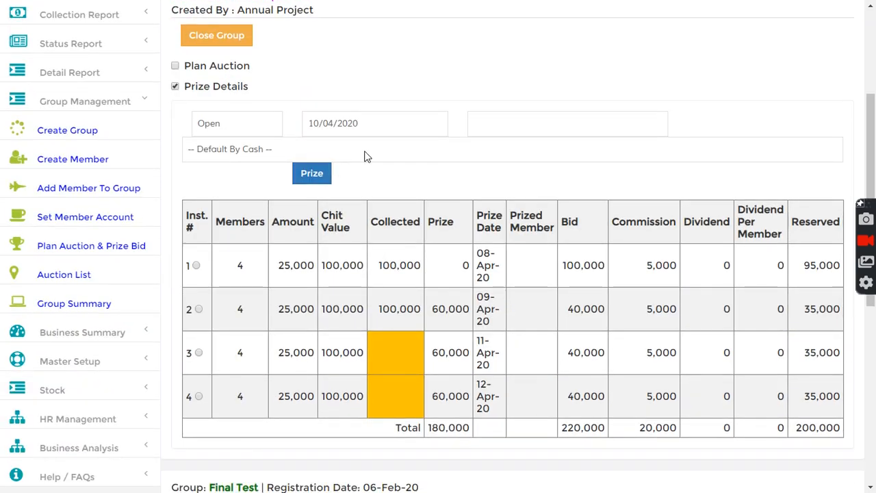
{"action": "left_click_drag", "start_coordinate": [373, 309], "coordinate": [422, 311]}
Step: Set prize date 08/04/2020, choose the prized member, and pay from IDFC First Bank
{"action": "left_click", "coordinate": [316, 124]}
{"action": "type", "text": "08"}
{"action": "left_click", "coordinate": [498, 125]}
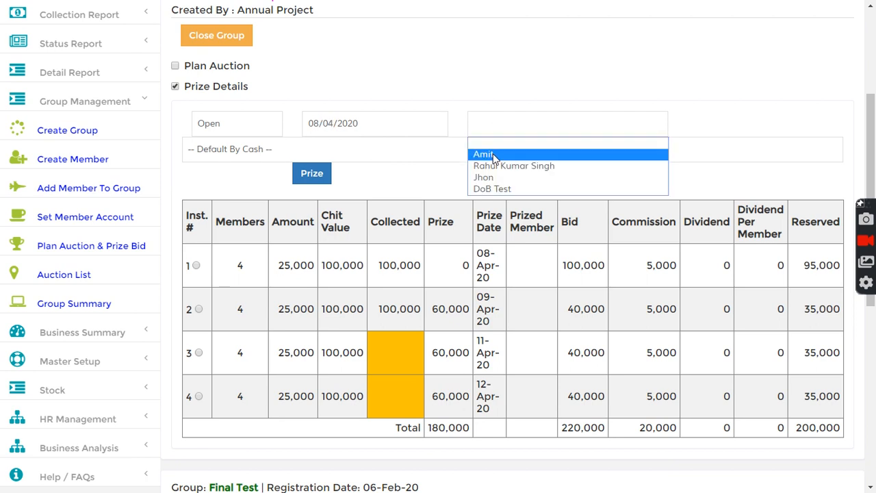
{"action": "left_click", "coordinate": [494, 155]}
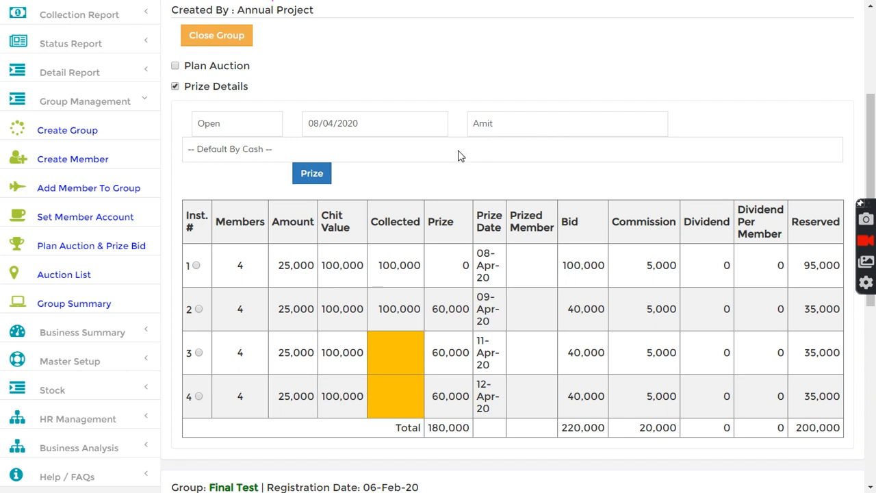
{"action": "left_click", "coordinate": [234, 152]}
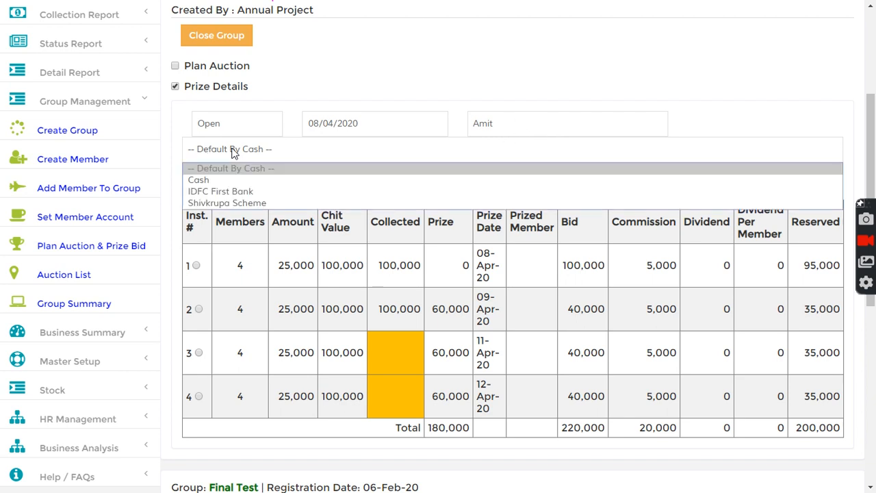
{"action": "left_click", "coordinate": [221, 192]}
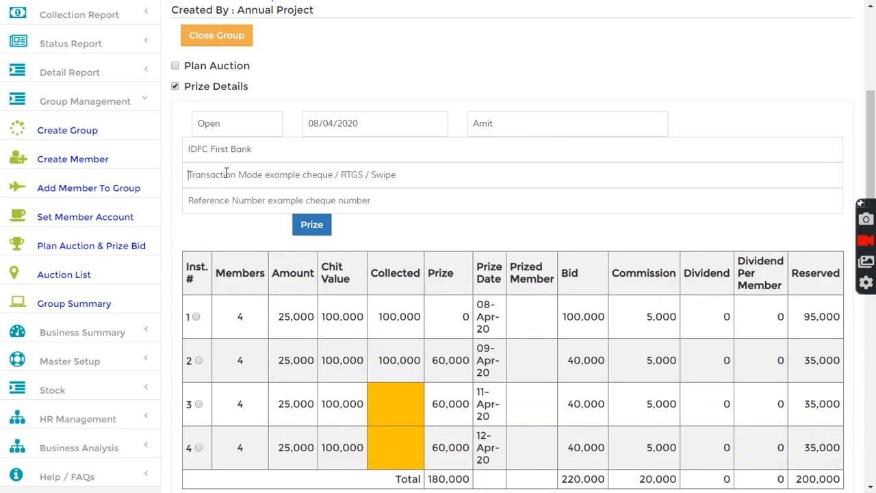
Step: Enter transaction mode 'test' and review instalment 1's collected amount, prize value and date
{"action": "type", "text": "test"}
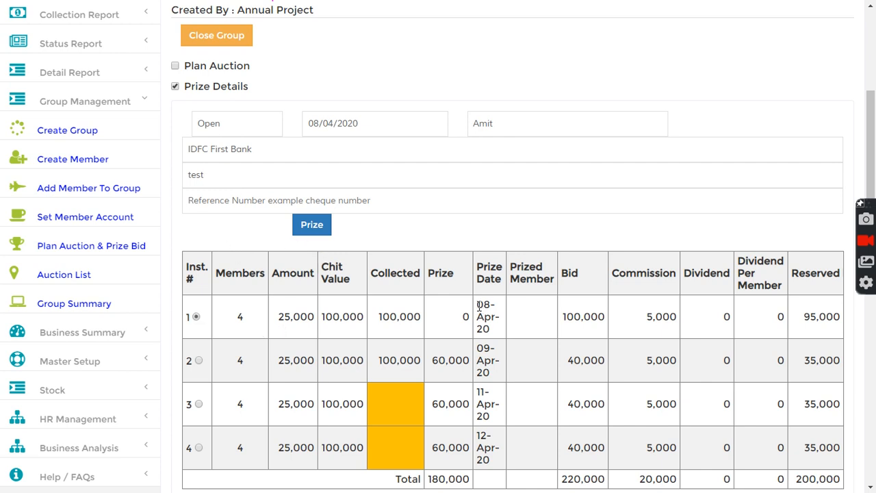
{"action": "left_click_drag", "start_coordinate": [479, 306], "coordinate": [493, 335]}
{"action": "left_click", "coordinate": [432, 319]}
{"action": "left_click_drag", "start_coordinate": [378, 315], "coordinate": [422, 318]}
{"action": "left_click", "coordinate": [439, 328]}
{"action": "left_click_drag", "start_coordinate": [462, 318], "coordinate": [468, 318]}
{"action": "left_click", "coordinate": [451, 327]}
{"action": "left_click", "coordinate": [460, 328]}
{"action": "left_click_drag", "start_coordinate": [462, 324], "coordinate": [488, 323]}
{"action": "left_click", "coordinate": [484, 329]}
Step: Award instalment 1's prize and switch the instalment status filter to All
{"action": "left_click", "coordinate": [312, 227]}
{"action": "left_click", "coordinate": [229, 129]}
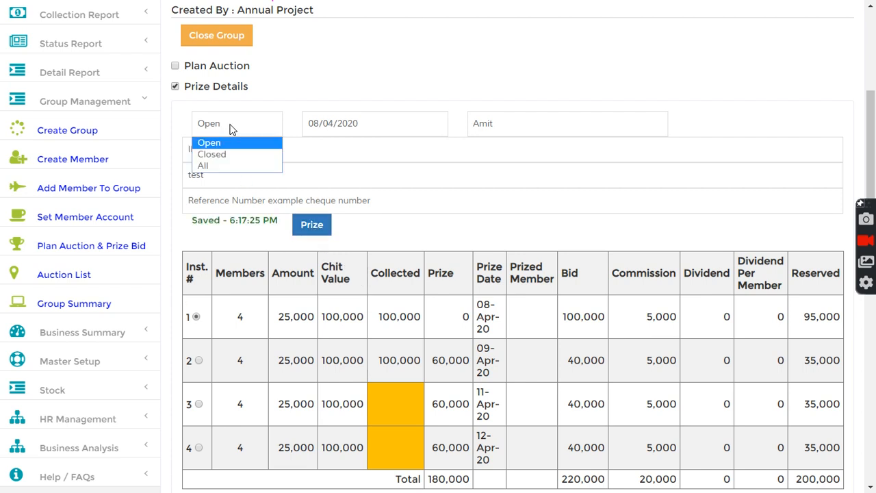
{"action": "left_click", "coordinate": [225, 163]}
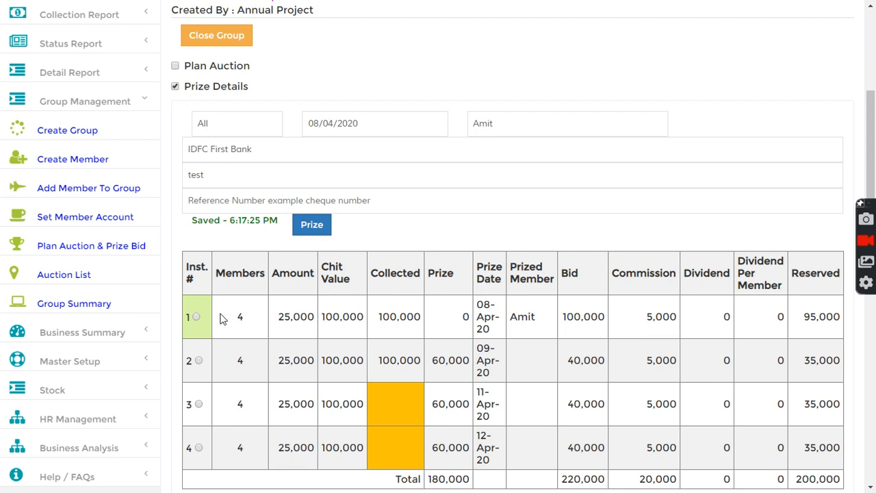
{"action": "scroll", "coordinate": [93, 336], "scroll_direction": "down", "scroll_amount": 1}
{"action": "left_click", "coordinate": [89, 270]}
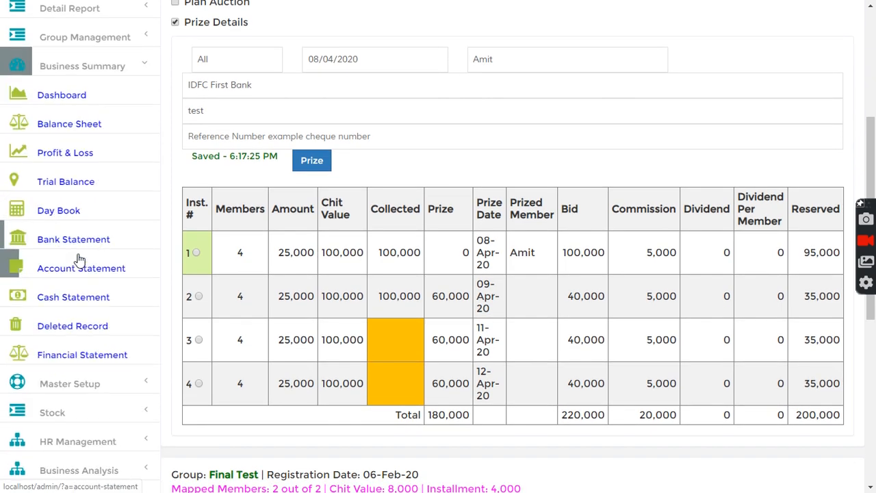
Step: Confirm Cash and Bank both read 100,000 on the dashboard, then return to Plan Auction & Prize Bid
{"action": "left_click", "coordinate": [54, 96]}
{"action": "left_click_drag", "start_coordinate": [203, 122], "coordinate": [299, 117]}
{"action": "left_click", "coordinate": [219, 163]}
{"action": "left_click_drag", "start_coordinate": [193, 170], "coordinate": [306, 165]}
{"action": "left_click", "coordinate": [310, 178]}
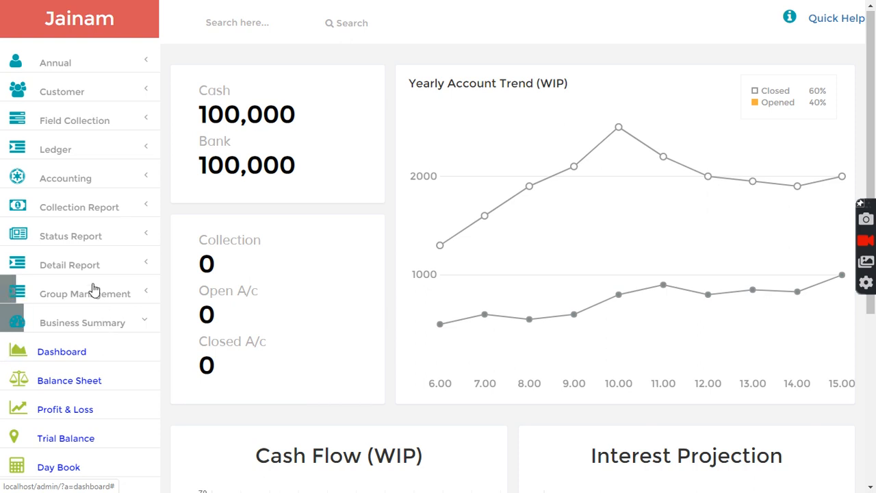
{"action": "left_click", "coordinate": [73, 294]}
{"action": "scroll", "coordinate": [68, 370], "scroll_direction": "down", "scroll_amount": 1}
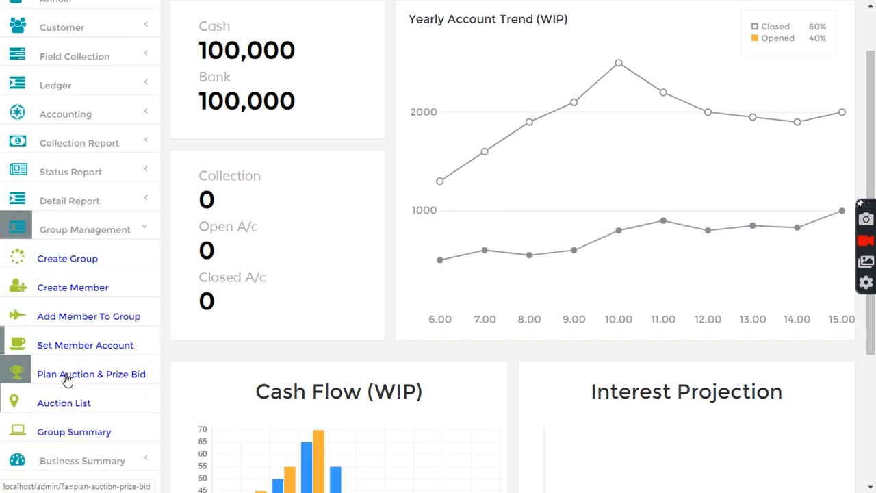
{"action": "left_click", "coordinate": [67, 382]}
Step: Filter JN1's prize details to Open, date the prize 09/04/2020 and choose the second prized member
{"action": "left_click", "coordinate": [186, 280]}
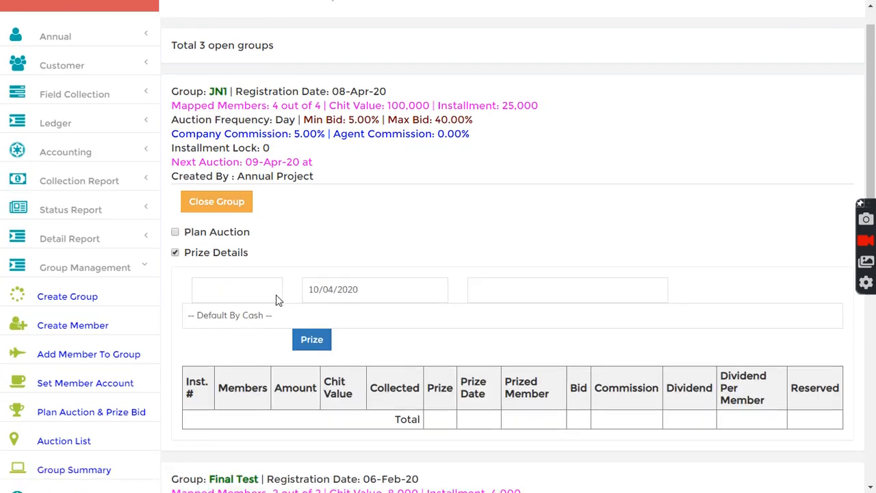
{"action": "scroll", "coordinate": [210, 205], "scroll_direction": "down", "scroll_amount": 3}
{"action": "left_click", "coordinate": [213, 129]}
{"action": "left_click", "coordinate": [211, 154]}
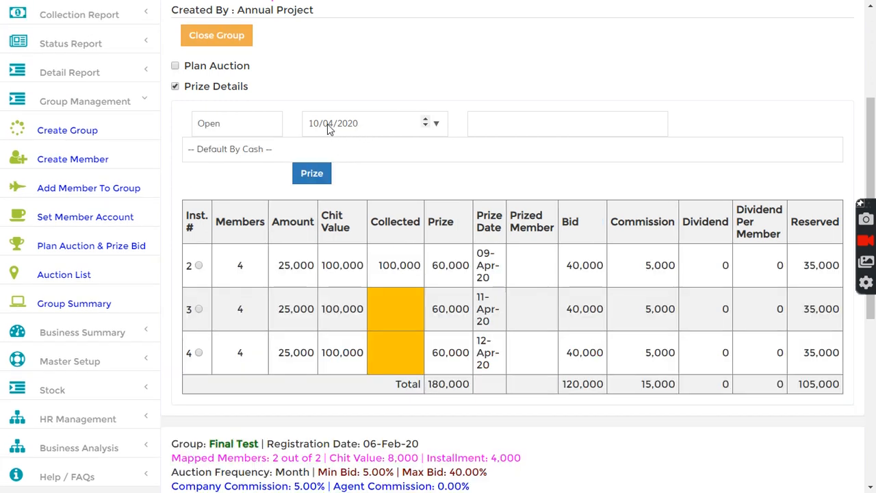
{"action": "type", "text": "09"}
{"action": "left_click", "coordinate": [478, 122]}
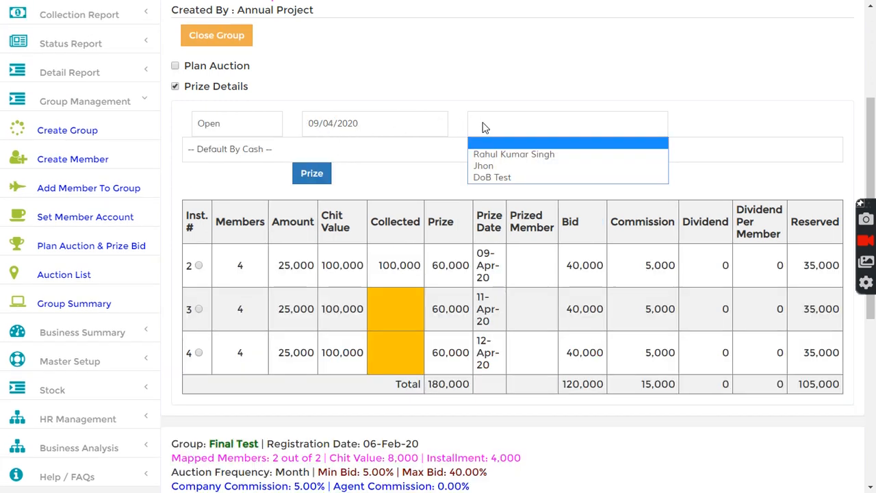
{"action": "left_click", "coordinate": [508, 166]}
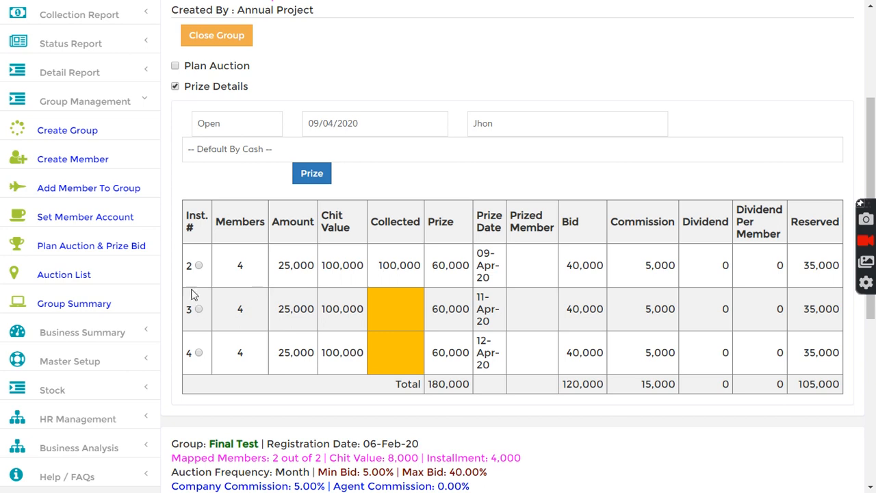
Step: Award instalment 2's 60,000 prize with the default cash payment
{"action": "left_click", "coordinate": [198, 266]}
{"action": "double_click", "coordinate": [438, 266]}
{"action": "left_click", "coordinate": [453, 281]}
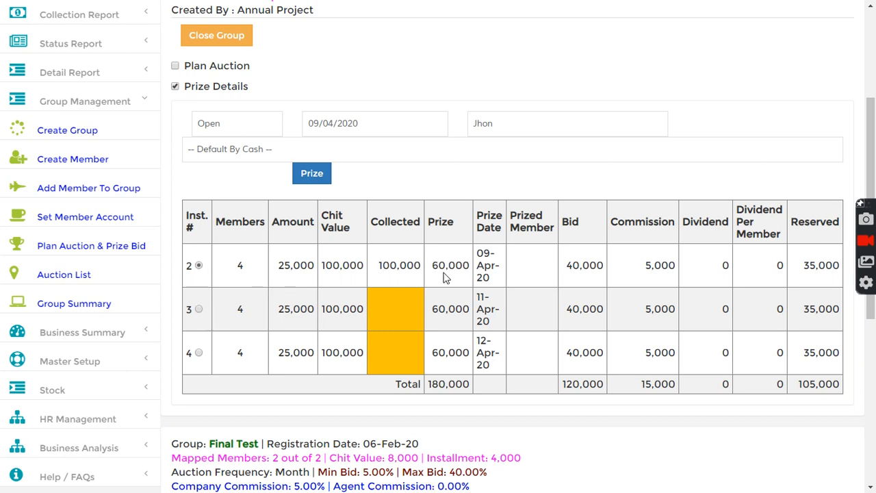
{"action": "left_click", "coordinate": [310, 176]}
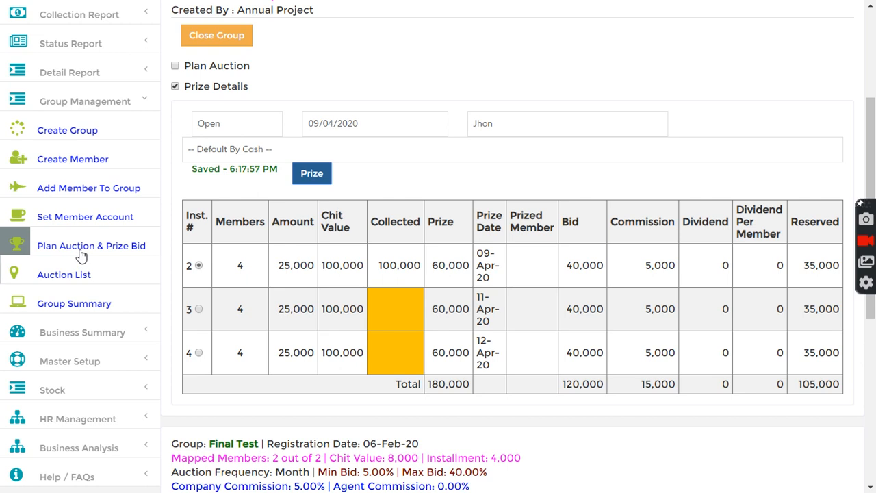
{"action": "left_click", "coordinate": [69, 332]}
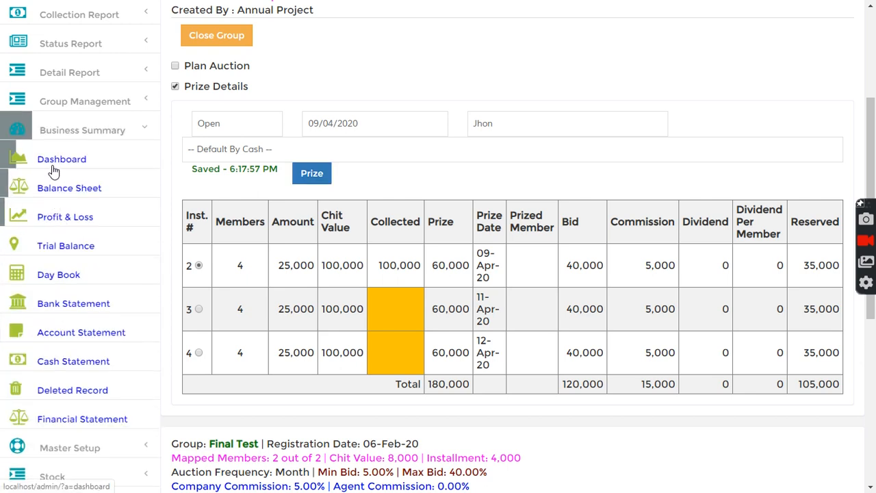
Step: Verify the dashboard shows Cash dropped to 40,000 and Bank unchanged at 100,000
{"action": "left_click", "coordinate": [54, 170]}
{"action": "left_click_drag", "start_coordinate": [197, 116], "coordinate": [286, 115]}
{"action": "left_click", "coordinate": [267, 137]}
{"action": "left_click_drag", "start_coordinate": [197, 163], "coordinate": [313, 181]}
{"action": "left_click", "coordinate": [240, 195]}
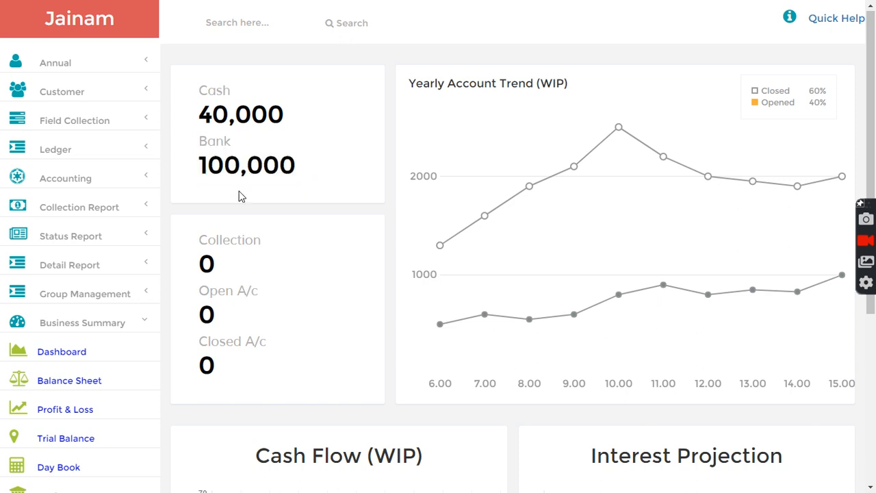
{"action": "scroll", "coordinate": [85, 309], "scroll_direction": "down", "scroll_amount": 1}
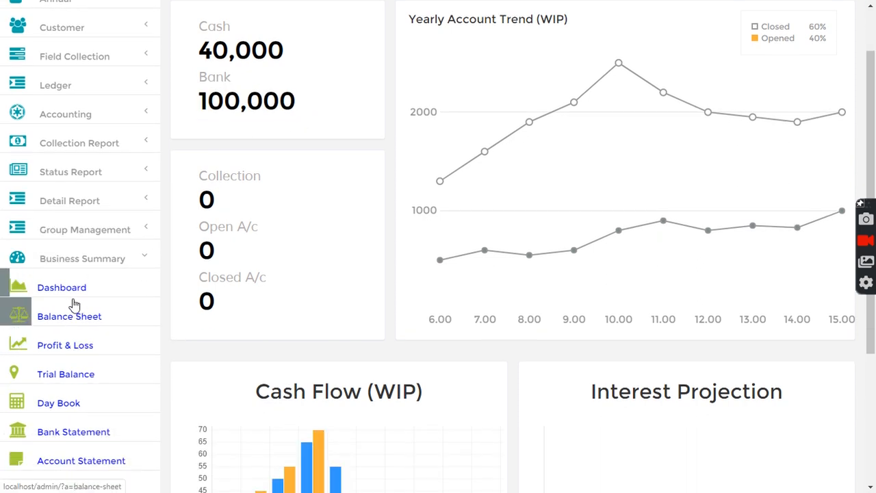
{"action": "scroll", "coordinate": [73, 304], "scroll_direction": "down", "scroll_amount": 2}
{"action": "left_click", "coordinate": [71, 103]}
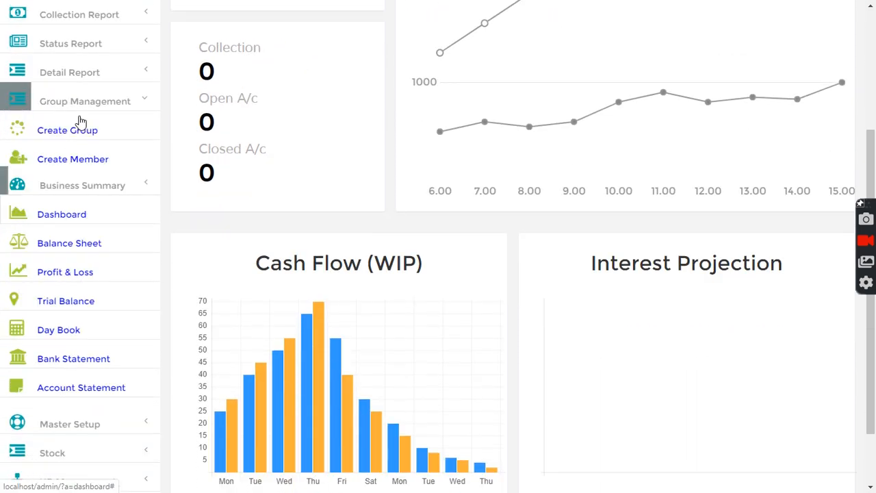
Step: List JN1's open instalments and review instalments 3 and 4, each with a 60,000 prize
{"action": "left_click", "coordinate": [155, 257]}
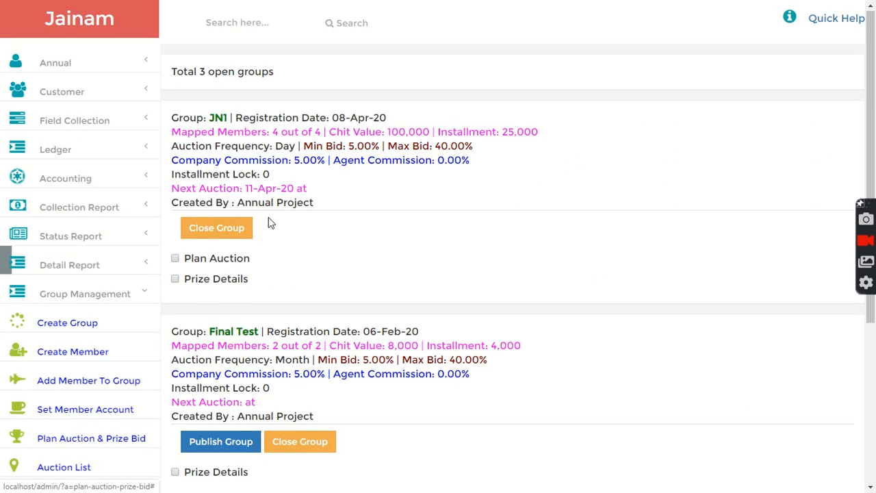
{"action": "left_click", "coordinate": [196, 279]}
{"action": "scroll", "coordinate": [239, 198], "scroll_direction": "down", "scroll_amount": 2}
{"action": "left_click", "coordinate": [237, 214]}
{"action": "left_click", "coordinate": [224, 223]}
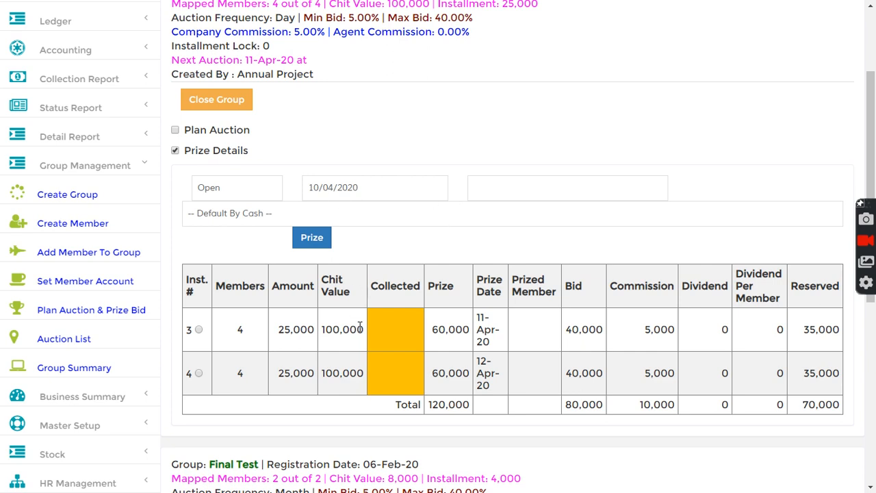
{"action": "left_click_drag", "start_coordinate": [277, 330], "coordinate": [359, 342]}
{"action": "left_click", "coordinate": [270, 378]}
{"action": "double_click", "coordinate": [189, 329]}
{"action": "double_click", "coordinate": [190, 373]}
{"action": "left_click", "coordinate": [258, 362]}
{"action": "double_click", "coordinate": [430, 330]}
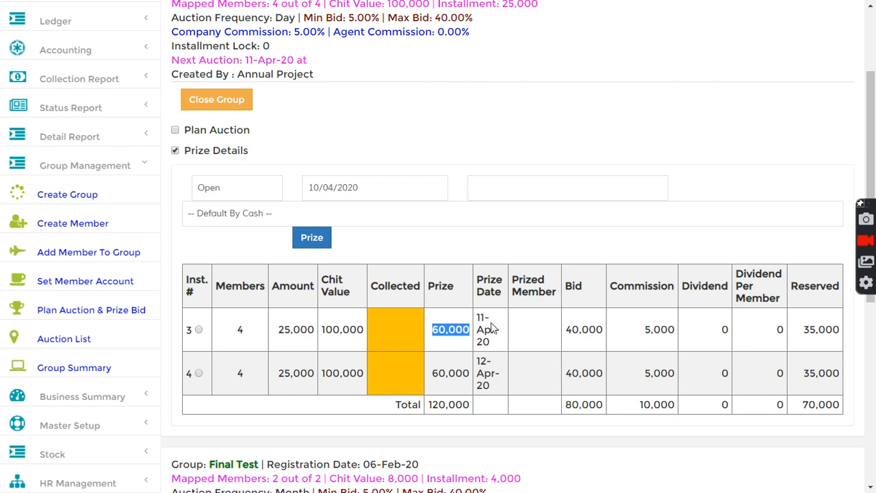
{"action": "left_click", "coordinate": [489, 327]}
Step: Switch the status filter to All and confirm rows 1 and 2 list their prized members
{"action": "left_click", "coordinate": [270, 200]}
{"action": "left_click", "coordinate": [237, 229]}
{"action": "scroll", "coordinate": [445, 339], "scroll_direction": "down", "scroll_amount": 3}
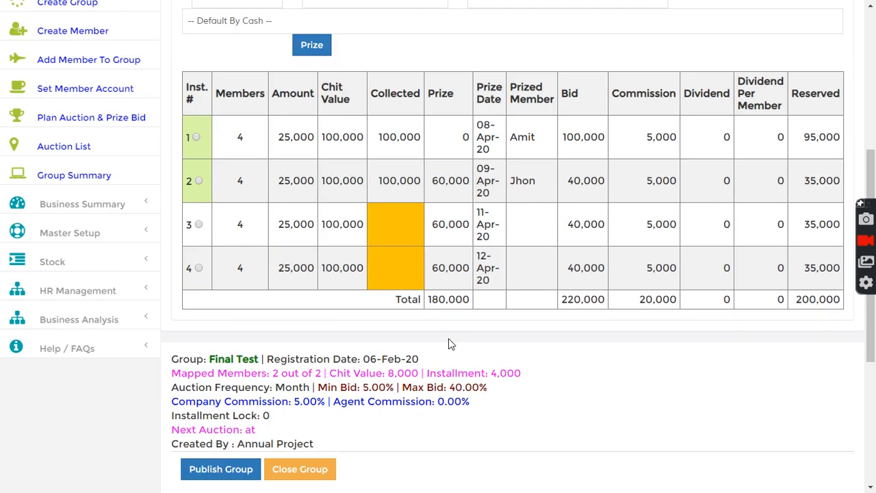
{"action": "left_click_drag", "start_coordinate": [508, 137], "coordinate": [542, 137]}
{"action": "left_click_drag", "start_coordinate": [516, 181], "coordinate": [553, 187]}
{"action": "scroll", "coordinate": [521, 278], "scroll_direction": "up", "scroll_amount": 3}
{"action": "scroll", "coordinate": [318, 270], "scroll_direction": "down", "scroll_amount": 2}
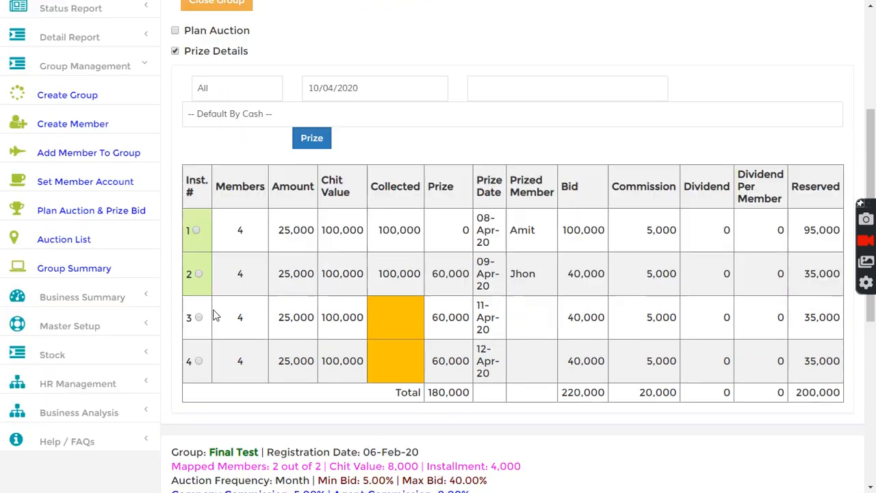
{"action": "left_click", "coordinate": [74, 272]}
{"action": "scroll", "coordinate": [86, 296], "scroll_direction": "down", "scroll_amount": 2}
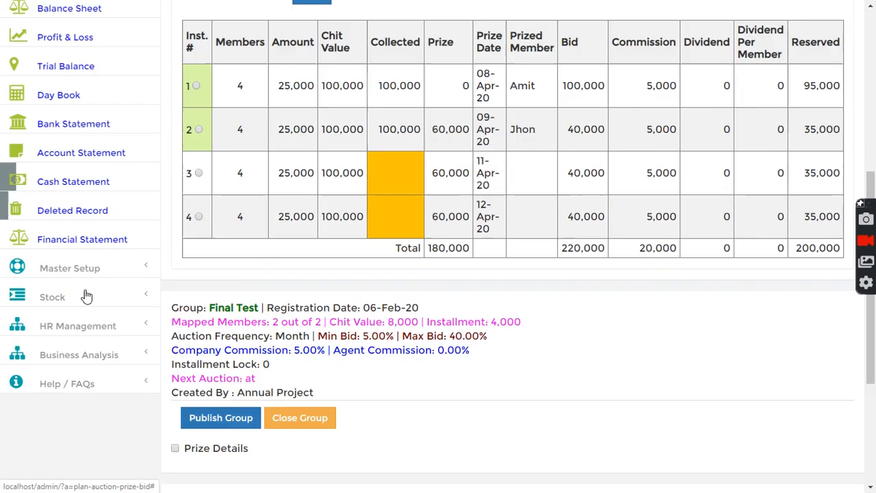
Step: Load the cash statement starting from 08/04/2020
{"action": "left_click", "coordinate": [75, 169]}
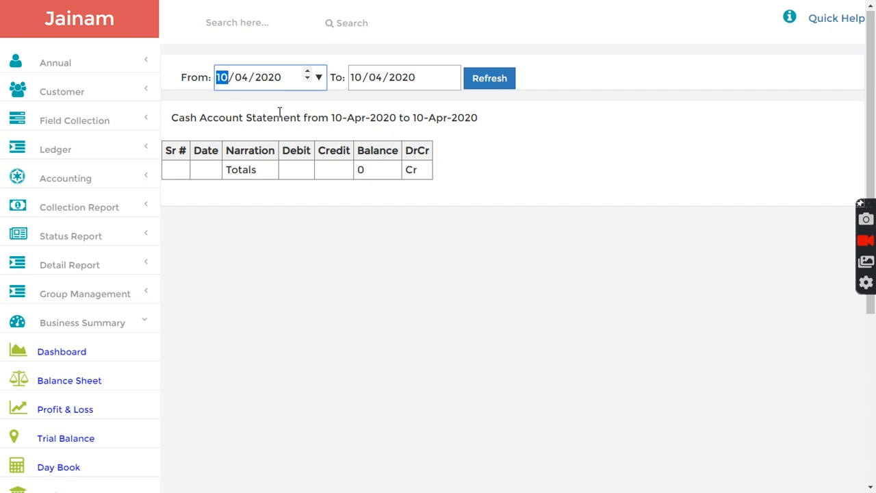
{"action": "type", "text": "08"}
{"action": "left_click", "coordinate": [484, 79]}
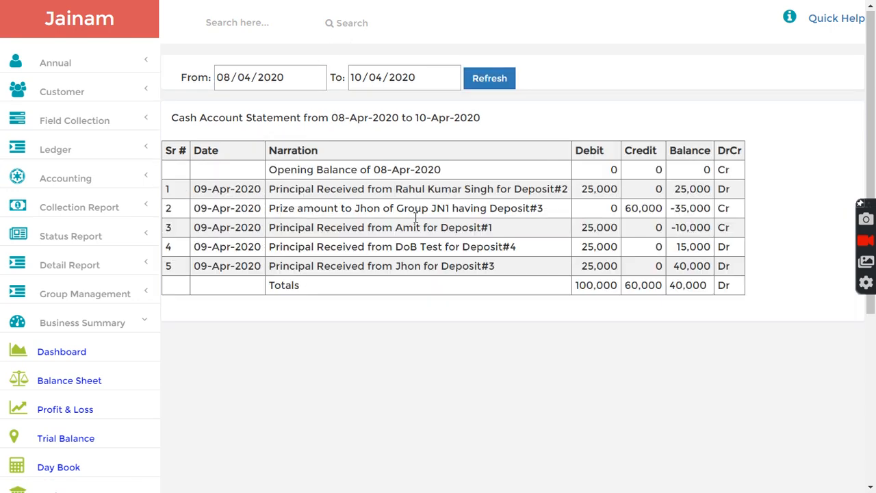
Step: Review the cash entries, highlighting the 25,000 debits, principal receipts and Jhon's 60,000 prize credit
{"action": "double_click", "coordinate": [595, 190]}
{"action": "left_click", "coordinate": [593, 234]}
{"action": "left_click_drag", "start_coordinate": [586, 229], "coordinate": [603, 247]}
{"action": "left_click", "coordinate": [600, 268]}
{"action": "left_click_drag", "start_coordinate": [296, 190], "coordinate": [431, 267]}
{"action": "left_click_drag", "start_coordinate": [625, 209], "coordinate": [659, 215]}
{"action": "left_click", "coordinate": [638, 241]}
{"action": "scroll", "coordinate": [438, 254], "scroll_direction": "down", "scroll_amount": 2}
{"action": "scroll", "coordinate": [225, 174], "scroll_direction": "up", "scroll_amount": 2}
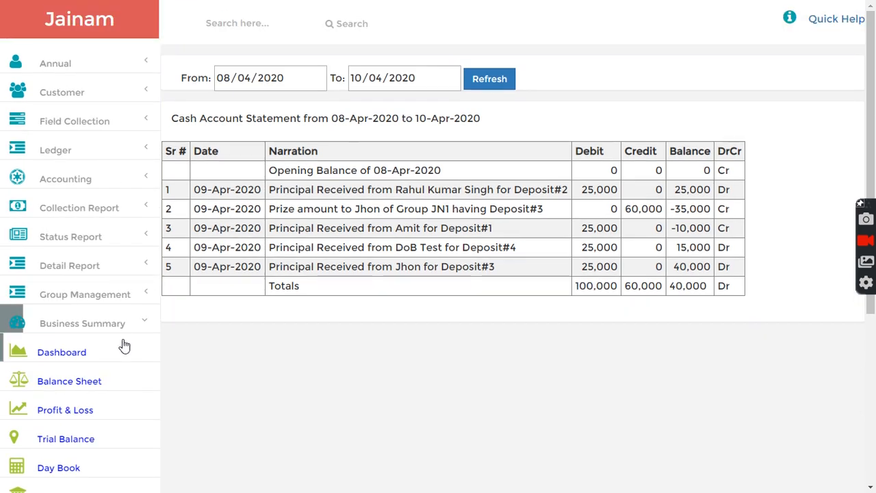
{"action": "scroll", "coordinate": [124, 346], "scroll_direction": "down", "scroll_amount": 3}
Step: Load the bank statement from 08/04/2020, review its receipts, then return to the welcome page
{"action": "left_click", "coordinate": [72, 308]}
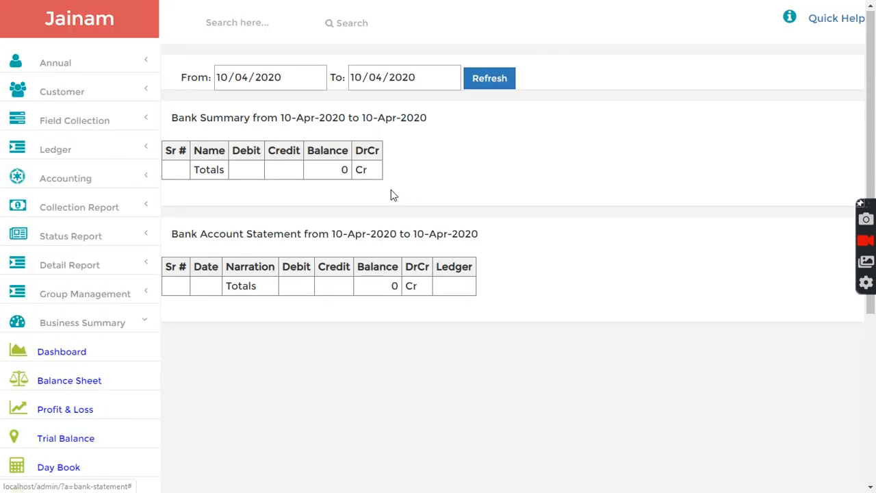
{"action": "left_click", "coordinate": [229, 78]}
{"action": "type", "text": "08"}
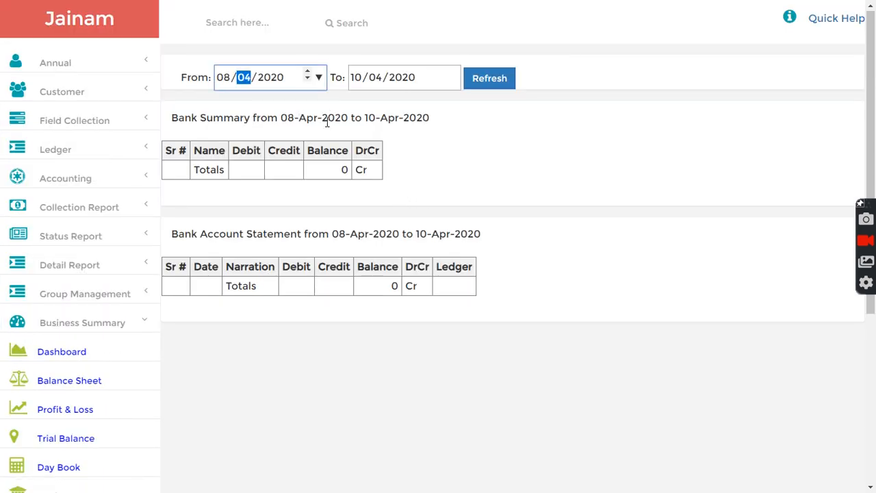
{"action": "left_click", "coordinate": [498, 81]}
{"action": "scroll", "coordinate": [456, 313], "scroll_direction": "down", "scroll_amount": 2}
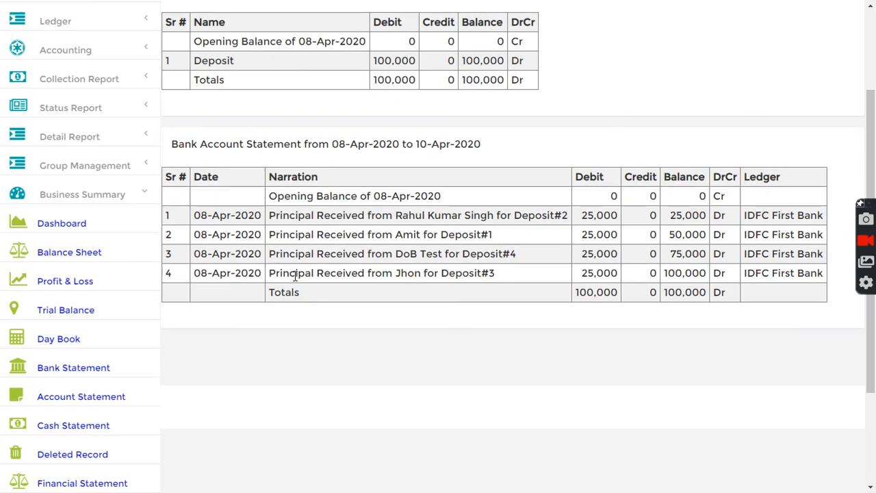
{"action": "scroll", "coordinate": [226, 250], "scroll_direction": "up", "scroll_amount": 4}
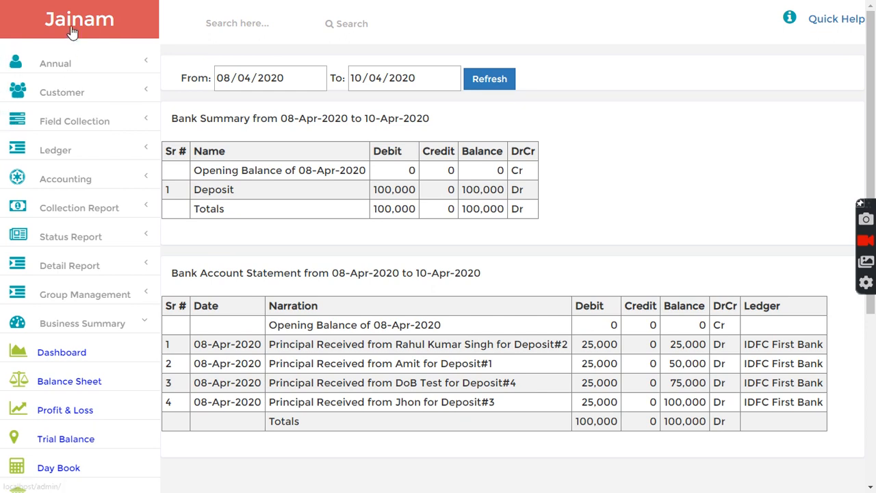
{"action": "left_click", "coordinate": [72, 33]}
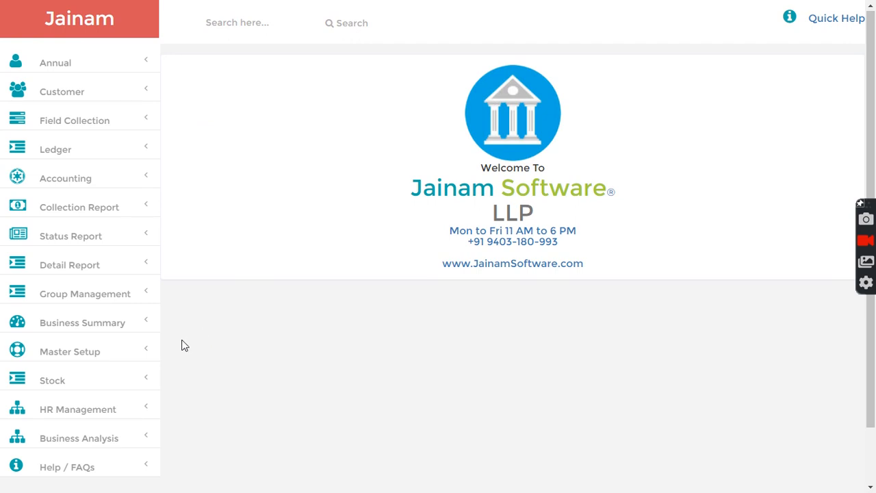
Step: Expand the Group Management submenu in the sidebar
{"action": "scroll", "coordinate": [170, 321], "scroll_direction": "down", "scroll_amount": 1}
{"action": "left_click", "coordinate": [70, 234]}
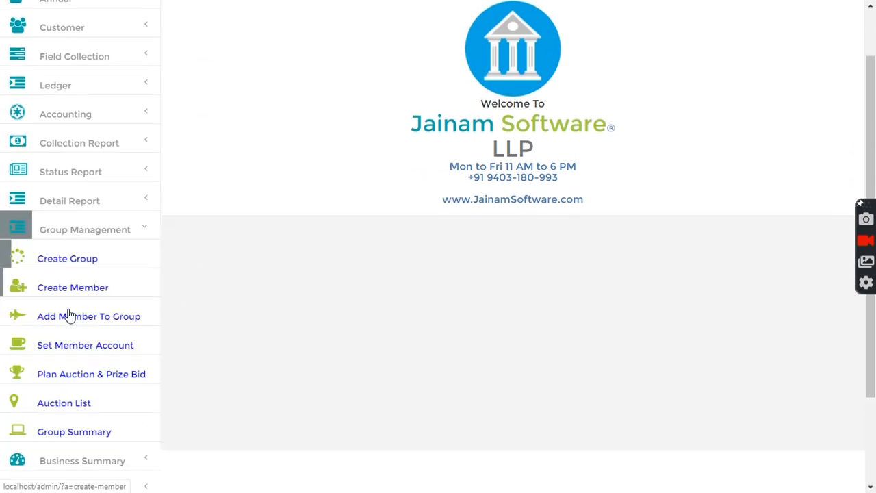
{"action": "scroll", "coordinate": [69, 335], "scroll_direction": "down", "scroll_amount": 2}
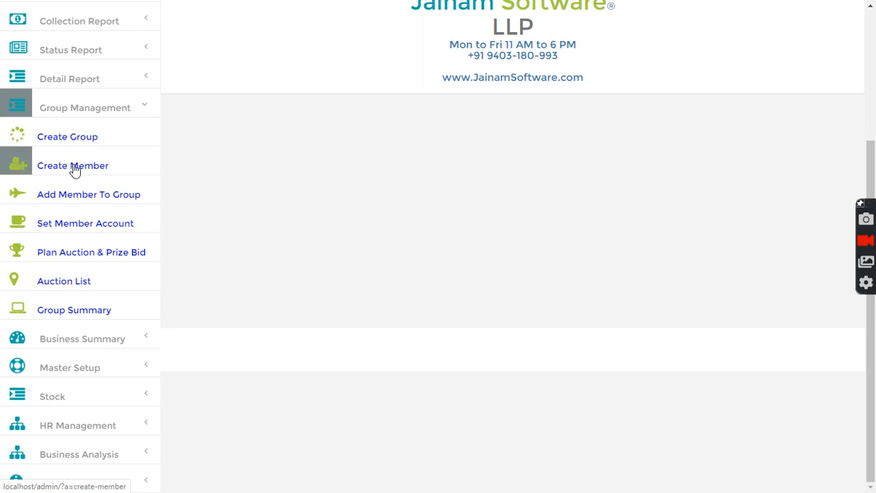
{"action": "left_click", "coordinate": [87, 255]}
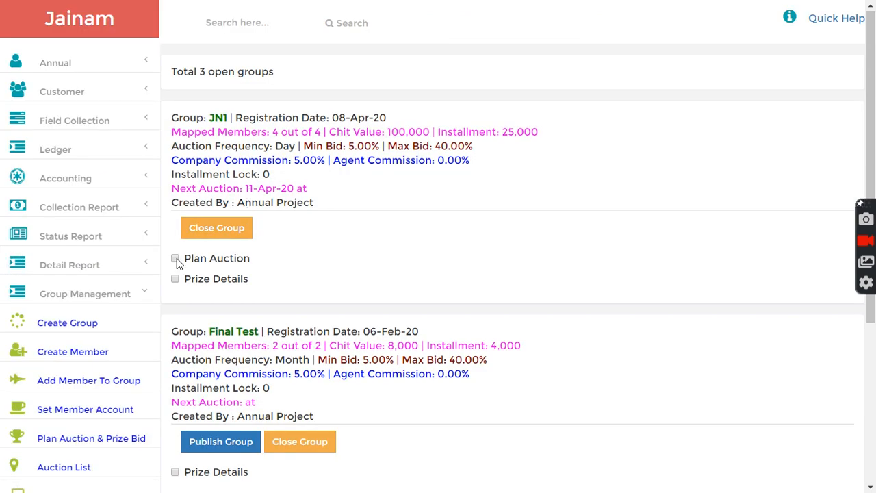
{"action": "left_click", "coordinate": [176, 258]}
{"action": "left_click", "coordinate": [178, 261]}
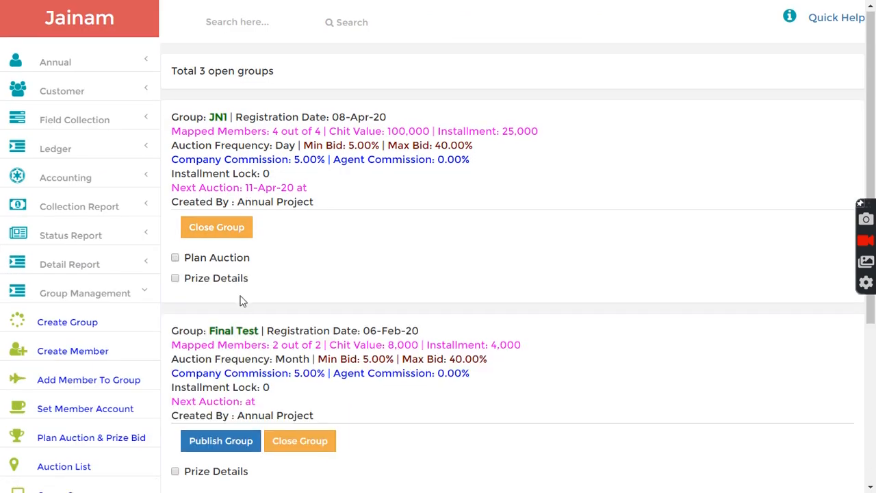
{"action": "scroll", "coordinate": [240, 301], "scroll_direction": "down", "scroll_amount": 2}
{"action": "left_click", "coordinate": [176, 151]}
{"action": "left_click", "coordinate": [250, 190]}
{"action": "left_click", "coordinate": [217, 238]}
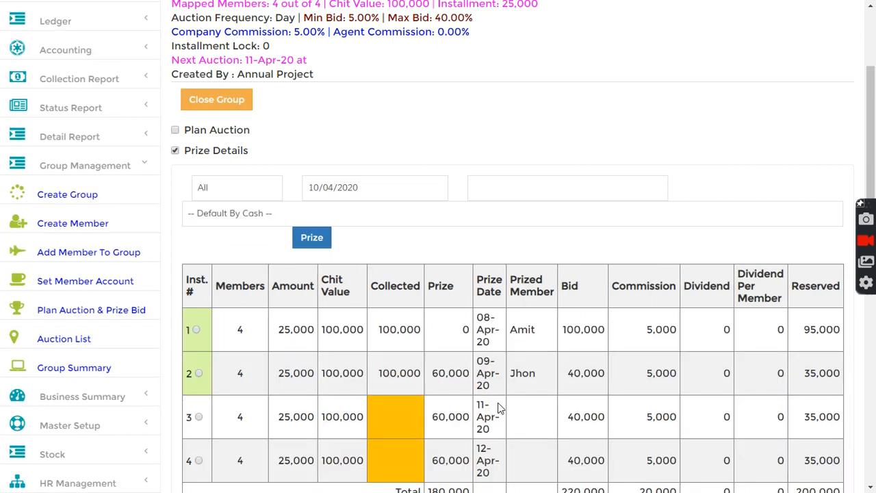
{"action": "scroll", "coordinate": [500, 409], "scroll_direction": "down", "scroll_amount": 2}
{"action": "scroll", "coordinate": [502, 382], "scroll_direction": "up", "scroll_amount": 2}
{"action": "left_click", "coordinate": [175, 151]}
{"action": "left_click", "coordinate": [176, 152]}
{"action": "left_click_drag", "start_coordinate": [432, 375], "coordinate": [471, 374]}
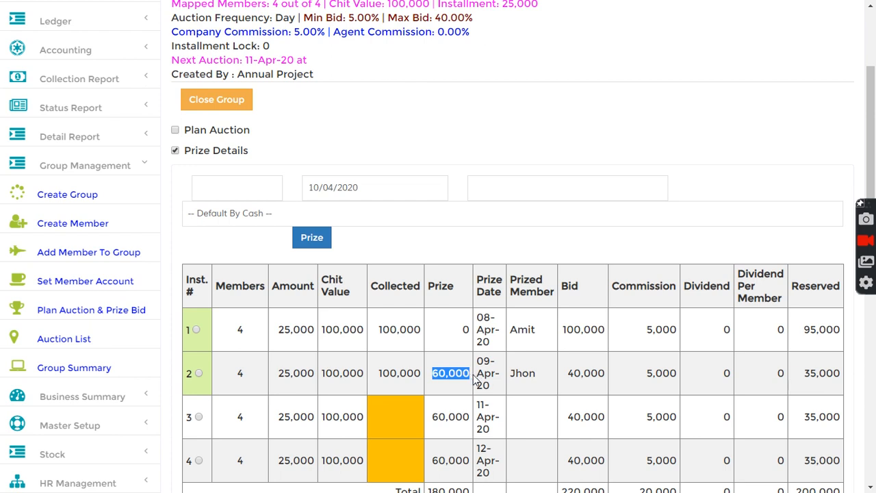
{"action": "scroll", "coordinate": [478, 375], "scroll_direction": "down", "scroll_amount": 1}
{"action": "scroll", "coordinate": [478, 375], "scroll_direction": "down", "scroll_amount": 1}
{"action": "scroll", "coordinate": [464, 371], "scroll_direction": "up", "scroll_amount": 3}
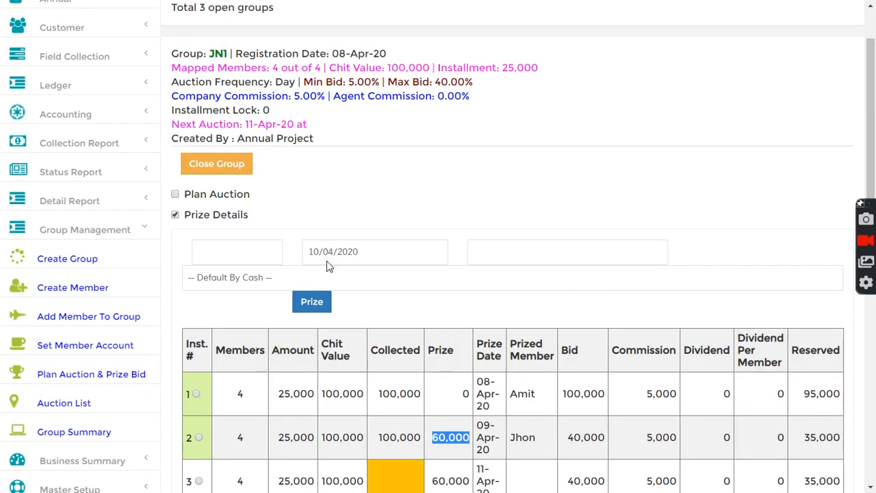
{"action": "left_click", "coordinate": [176, 216]}
{"action": "left_click", "coordinate": [175, 195]}
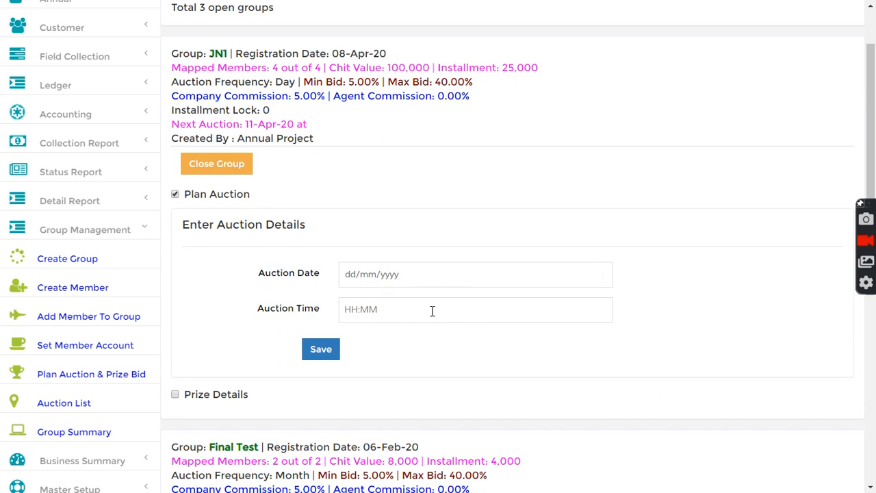
{"action": "left_click", "coordinate": [176, 195]}
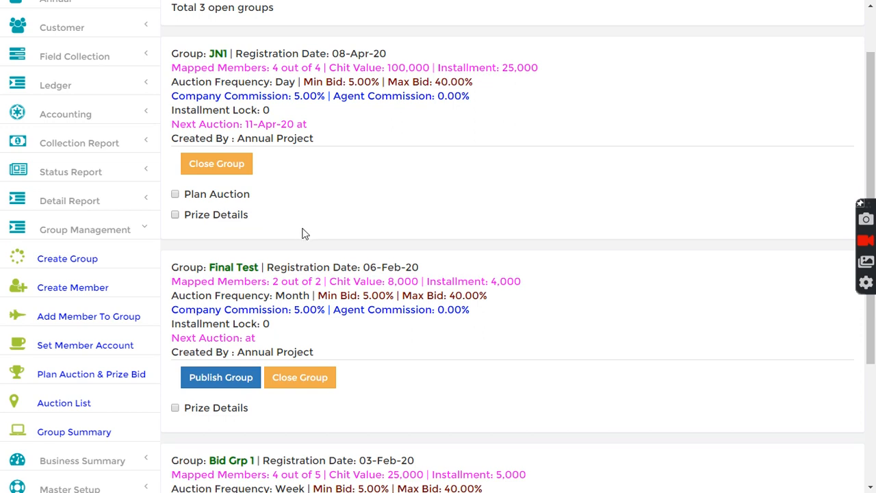
{"action": "left_click", "coordinate": [176, 214]}
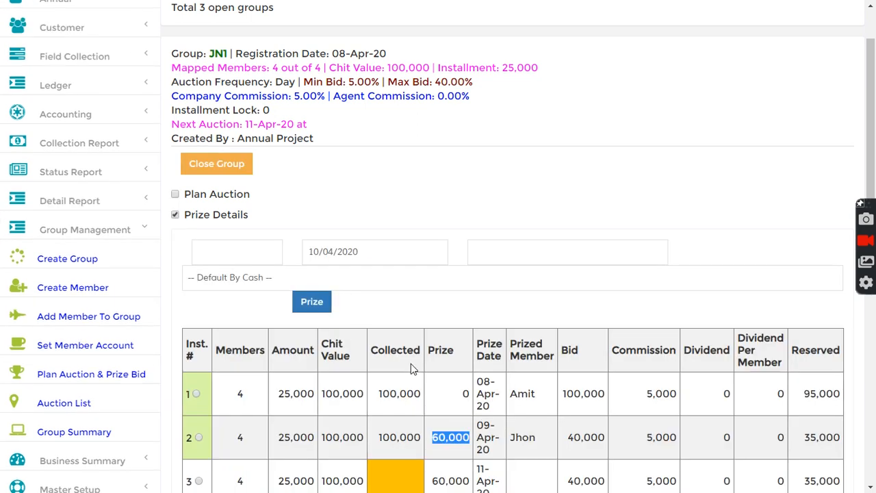
{"action": "scroll", "coordinate": [503, 300], "scroll_direction": "down", "scroll_amount": 2}
{"action": "left_click_drag", "start_coordinate": [432, 308], "coordinate": [468, 308]}
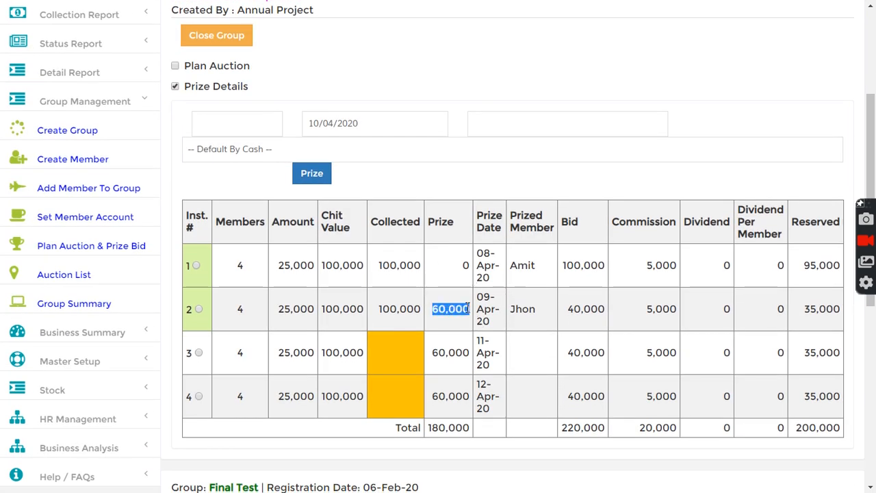
{"action": "left_click", "coordinate": [494, 301]}
{"action": "left_click_drag", "start_coordinate": [571, 309], "coordinate": [678, 312]}
{"action": "left_click", "coordinate": [614, 316]}
{"action": "left_click", "coordinate": [790, 326]}
{"action": "left_click_drag", "start_coordinate": [684, 224], "coordinate": [764, 234]}
{"action": "left_click", "coordinate": [745, 212]}
{"action": "left_click", "coordinate": [742, 323]}
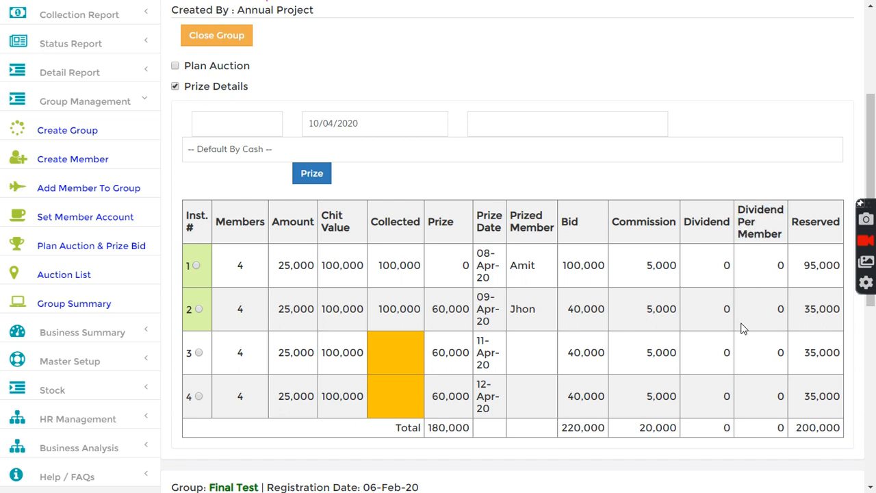
{"action": "left_click_drag", "start_coordinate": [768, 310], "coordinate": [786, 309]}
{"action": "left_click", "coordinate": [773, 246]}
{"action": "left_click", "coordinate": [175, 86]}
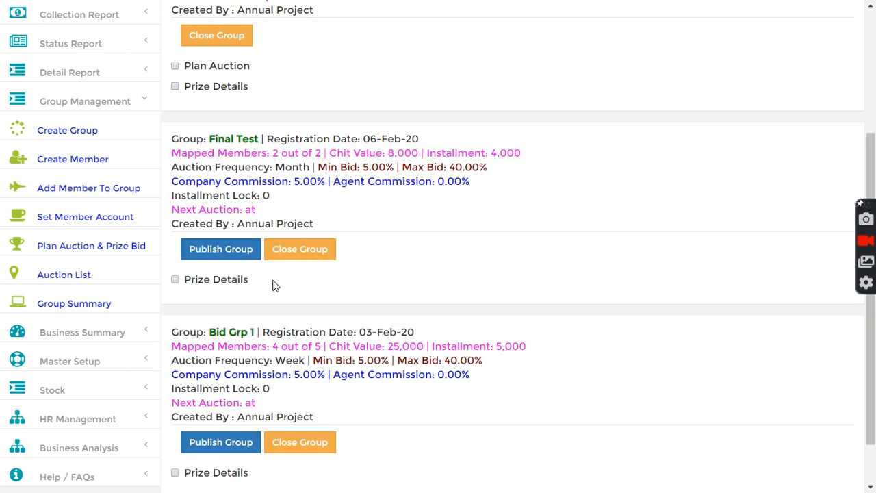
{"action": "scroll", "coordinate": [274, 287], "scroll_direction": "up", "scroll_amount": 1}
{"action": "scroll", "coordinate": [274, 280], "scroll_direction": "up", "scroll_amount": 3}
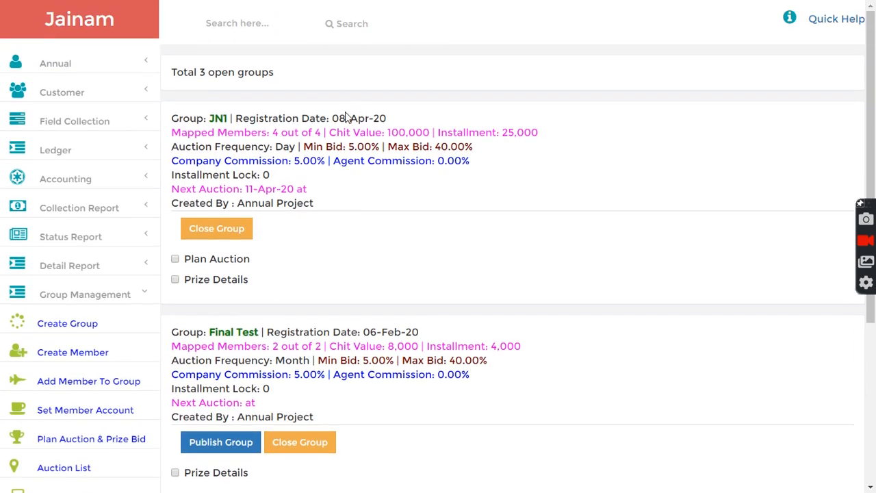
{"action": "left_click", "coordinate": [72, 20]}
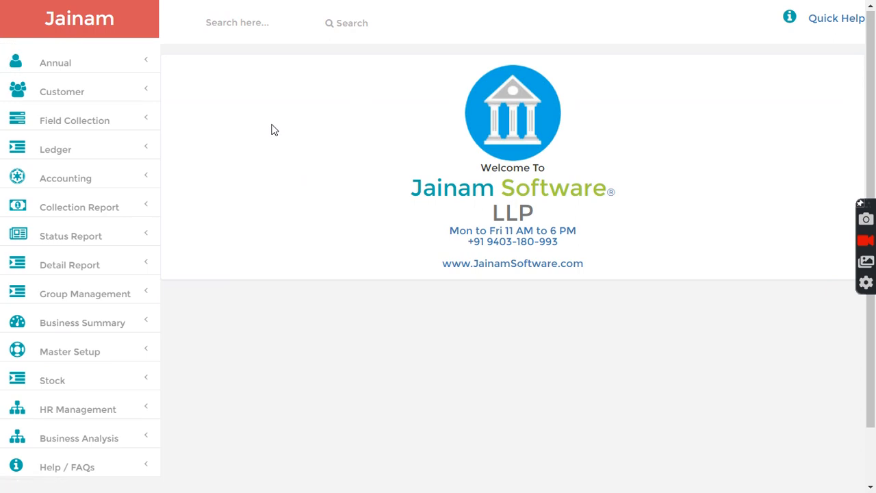